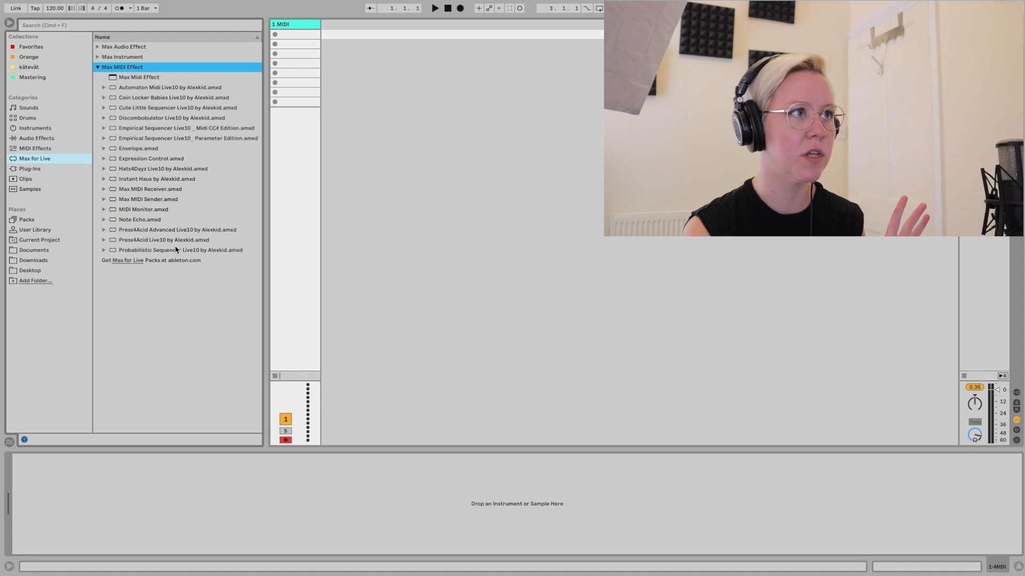
- Load the Max MIDI effect Coin Locker Babies Live10 onto the MIDI track
{"action": "left_click", "coordinate": [100, 61]}
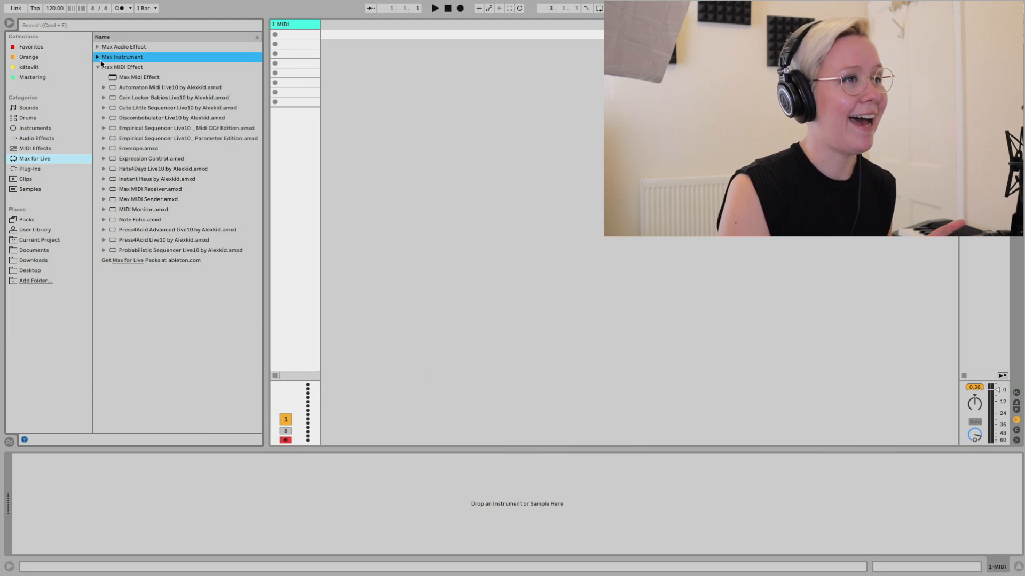
{"action": "double_click", "coordinate": [127, 99]}
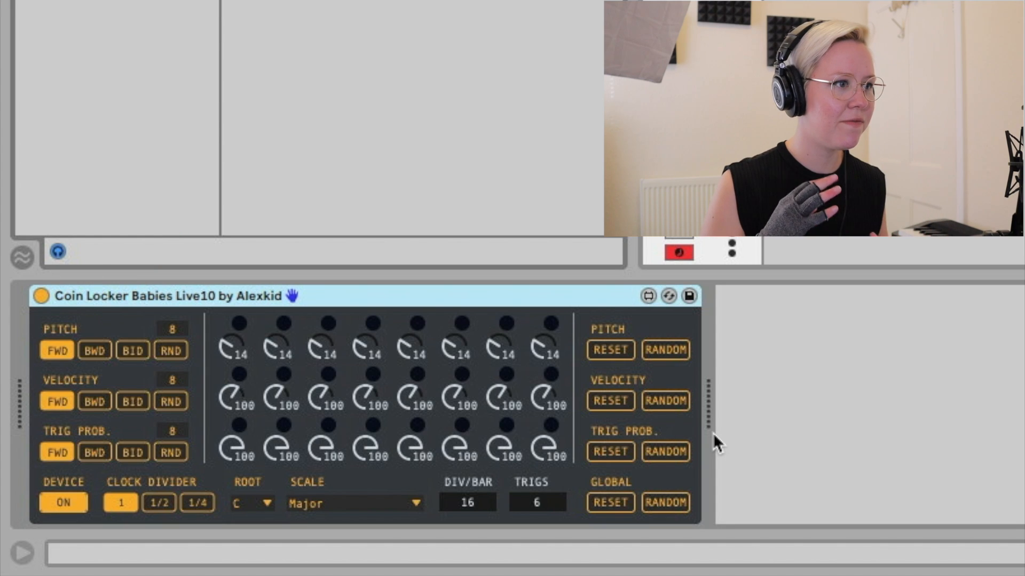
{"action": "left_click", "coordinate": [114, 440]}
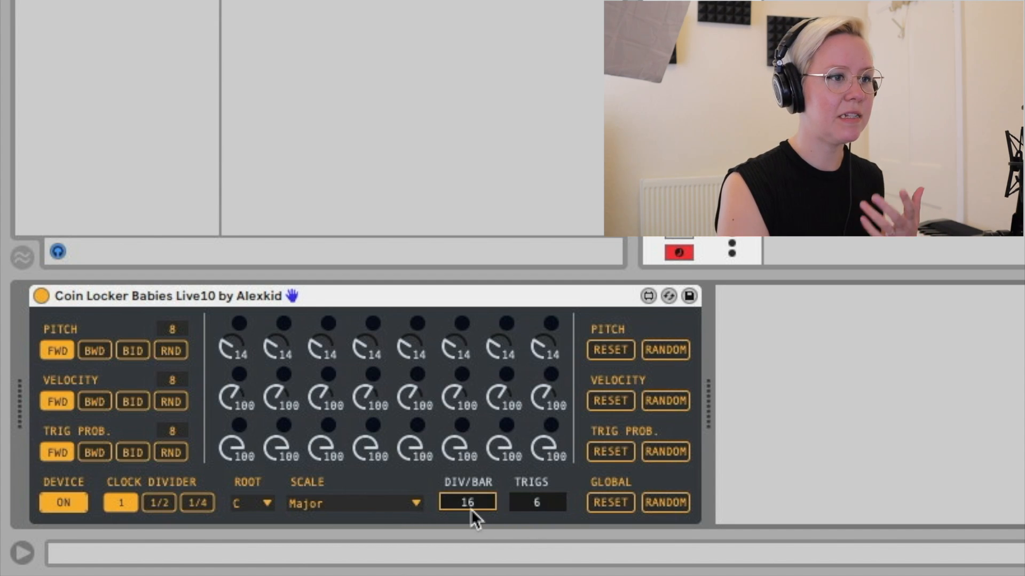
{"action": "left_click", "coordinate": [556, 504]}
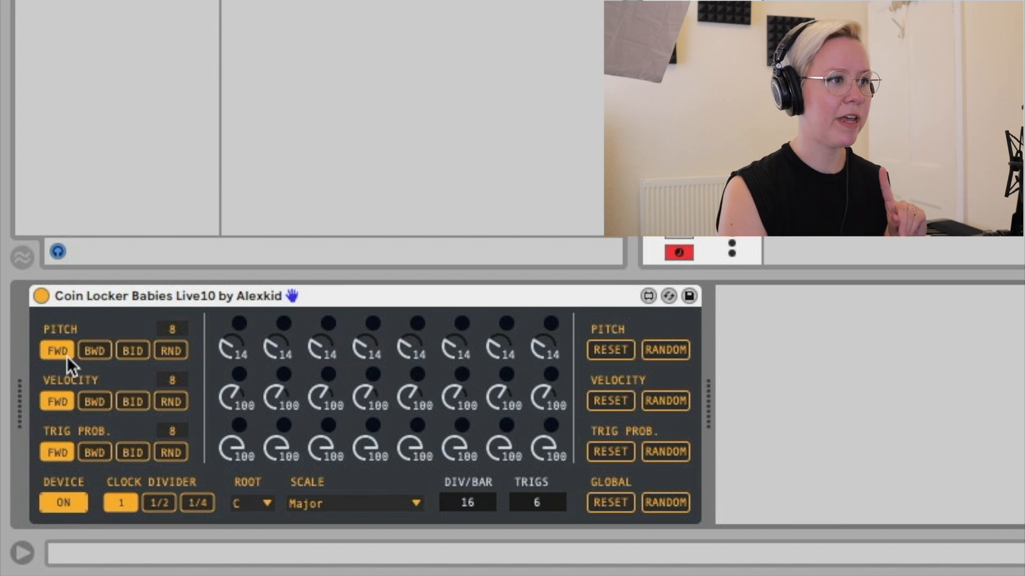
- Try the backward, bidirectional and random directions for the pitch row, and return it to forward
{"action": "left_click", "coordinate": [96, 350]}
{"action": "left_click", "coordinate": [133, 351]}
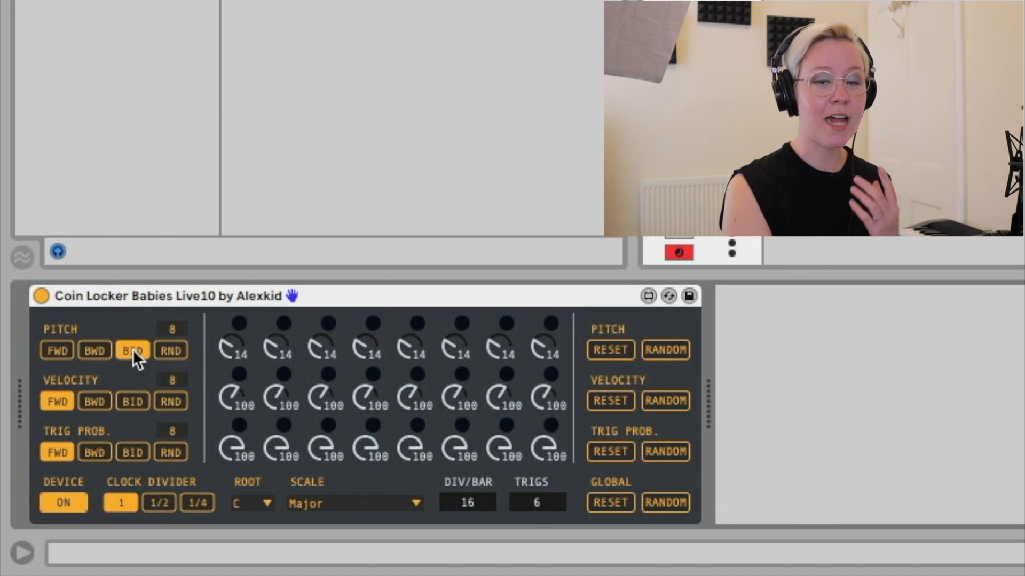
{"action": "left_click", "coordinate": [172, 351]}
{"action": "left_click", "coordinate": [69, 355]}
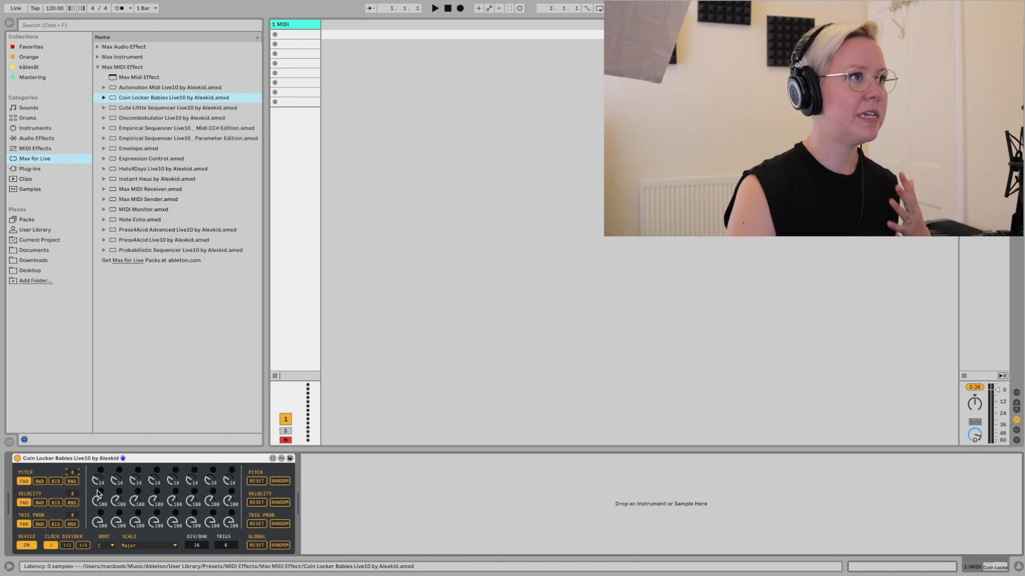
- Load the Jojobell preset from Operator's Percussive presets onto the sequencer's track and hide the browser
{"action": "left_click", "coordinate": [44, 130]}
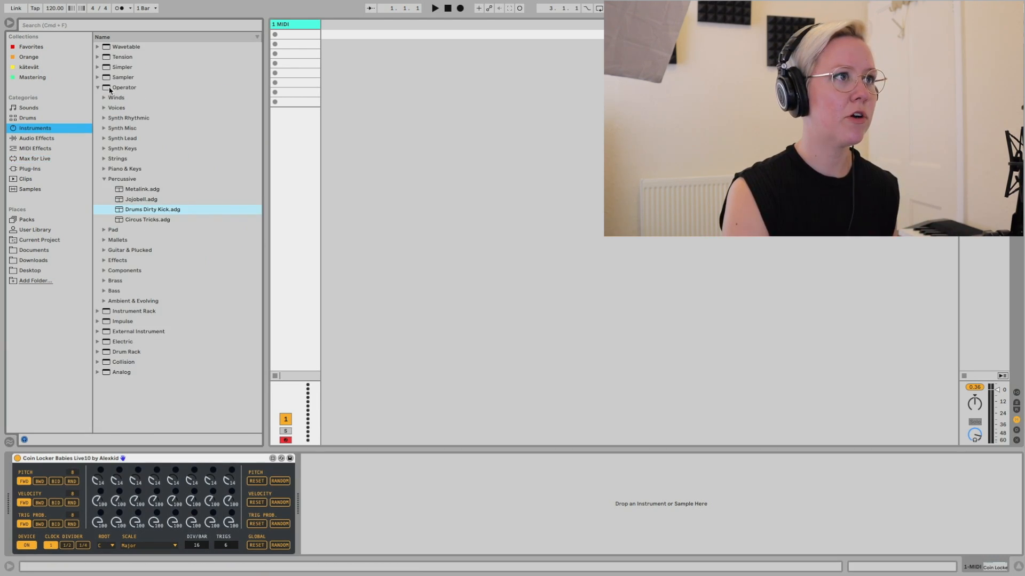
{"action": "left_click", "coordinate": [137, 190]}
{"action": "left_click", "coordinate": [137, 201]}
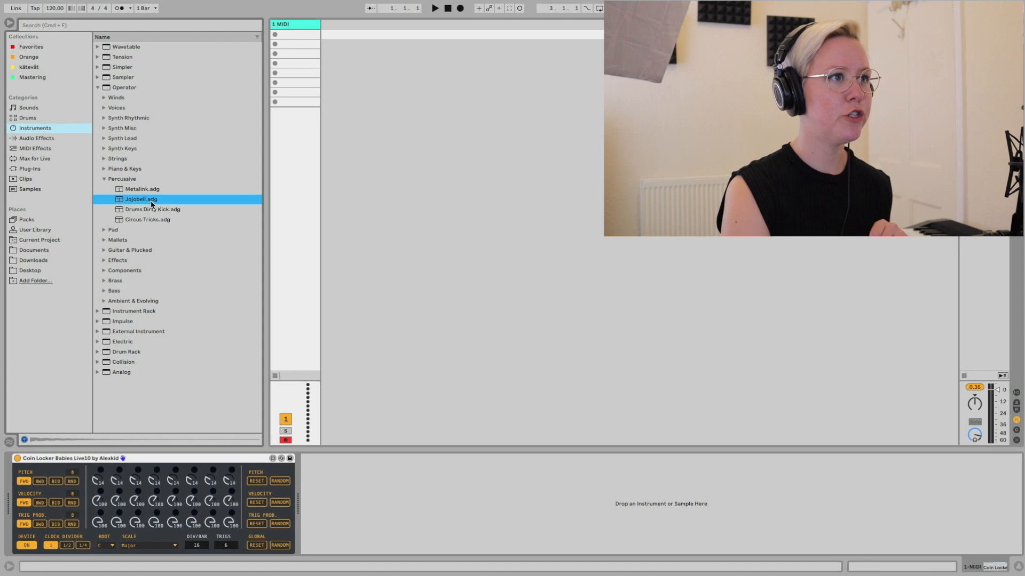
{"action": "double_click", "coordinate": [151, 204]}
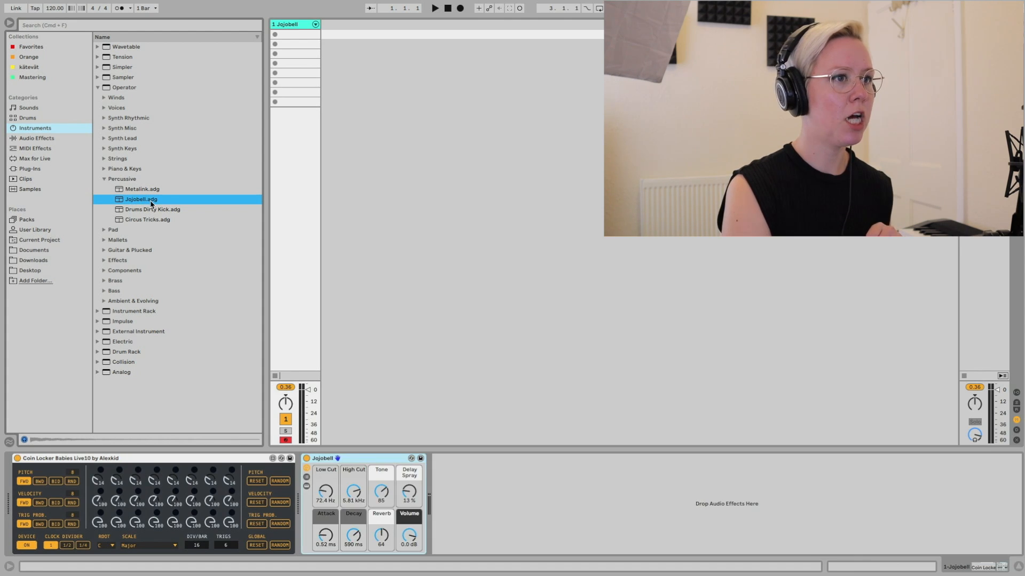
{"action": "left_click", "coordinate": [10, 23]}
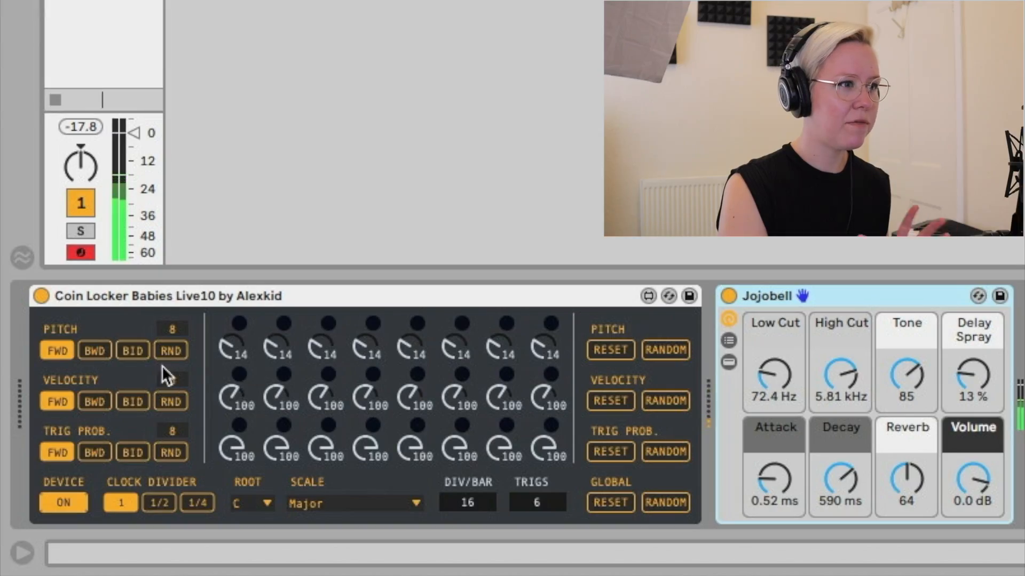
- Set the eight pitch steps of Coin Locker Babies to 16, 14, 11, 16, 18, 13, 14 and 14
{"action": "left_click", "coordinate": [229, 346]}
{"action": "left_click_drag", "start_coordinate": [231, 348], "coordinate": [232, 340]}
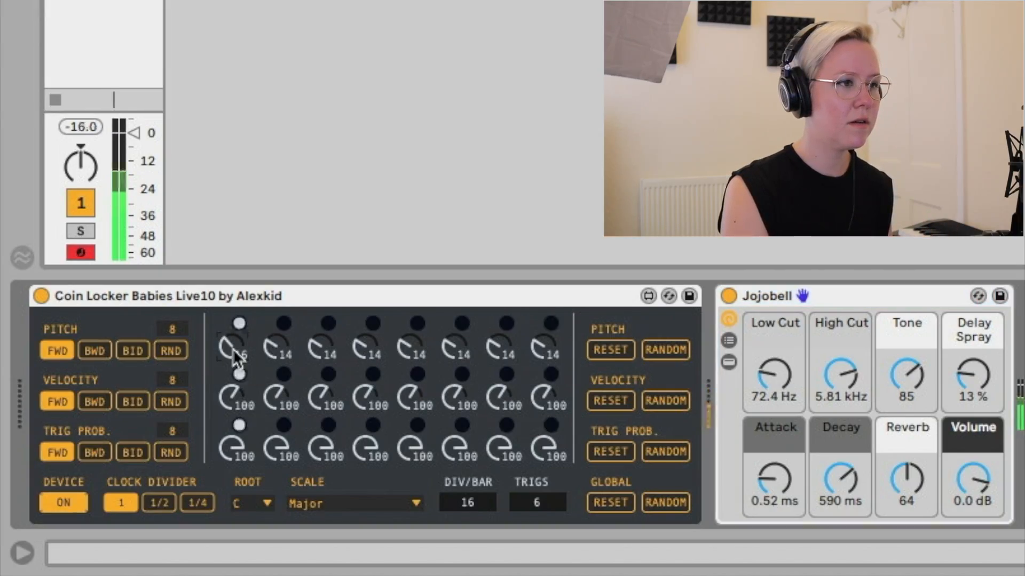
{"action": "left_click_drag", "start_coordinate": [323, 358], "coordinate": [325, 360]}
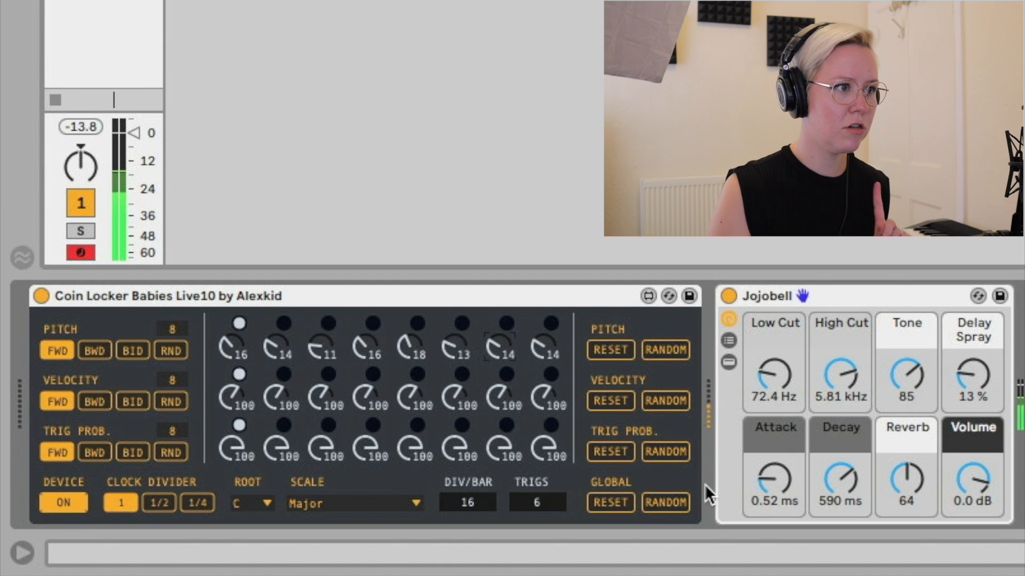
- Set the trigs to 8 and the pitch direction to backward, trying bidirectional first
{"action": "left_click", "coordinate": [139, 354]}
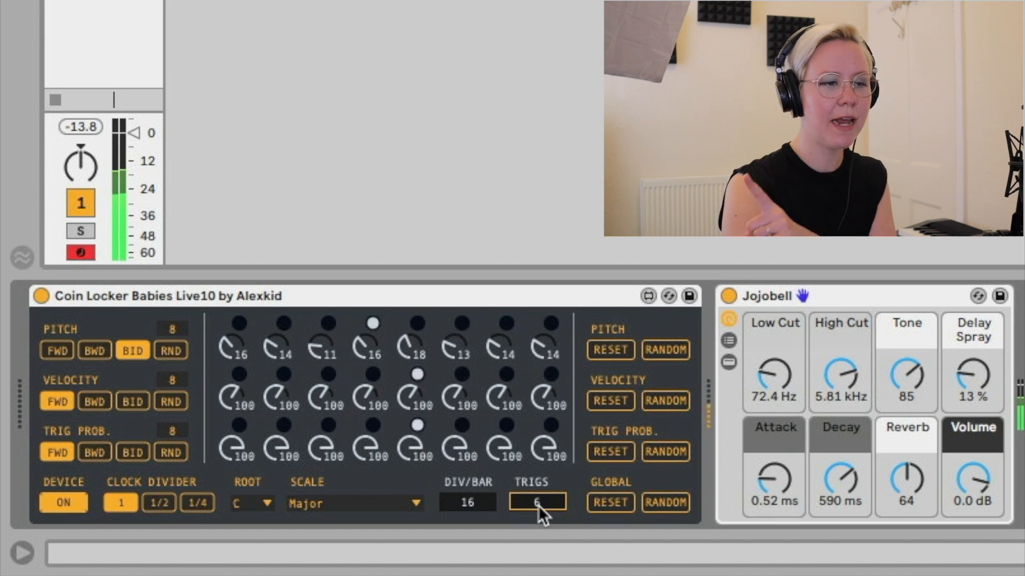
{"action": "left_click", "coordinate": [537, 507]}
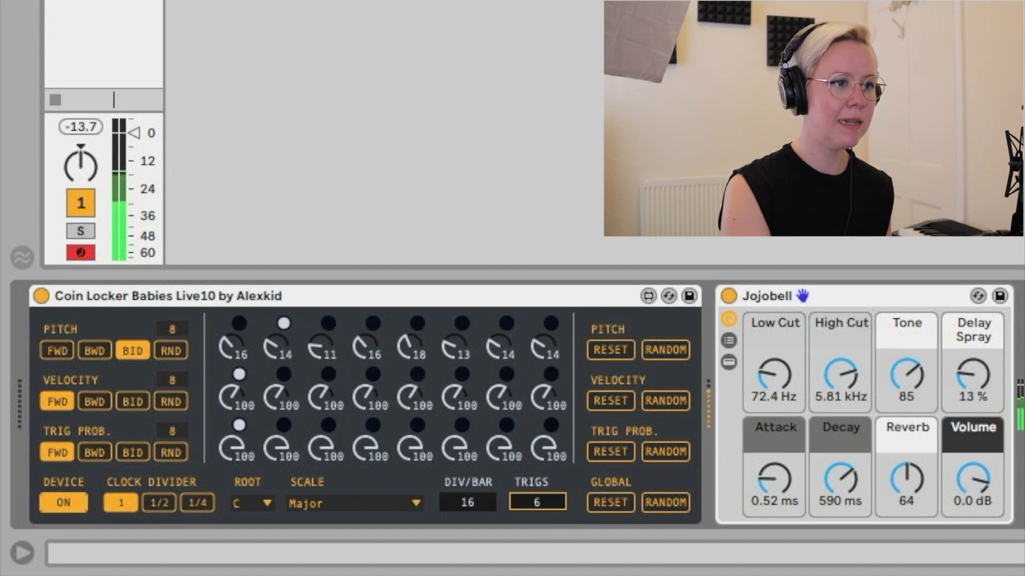
{"action": "left_click_drag", "start_coordinate": [544, 507], "coordinate": [543, 485]}
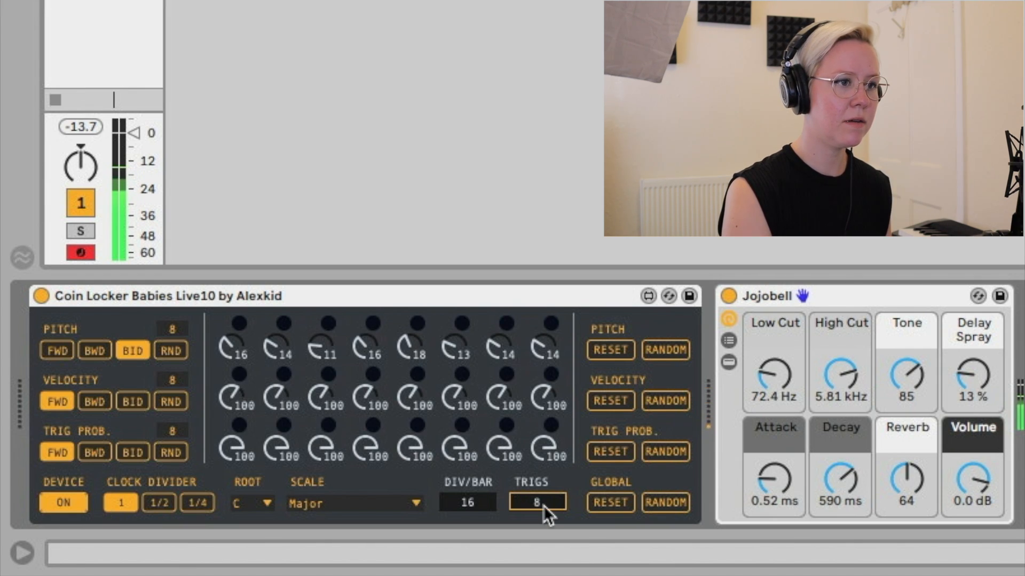
{"action": "left_click", "coordinate": [107, 348]}
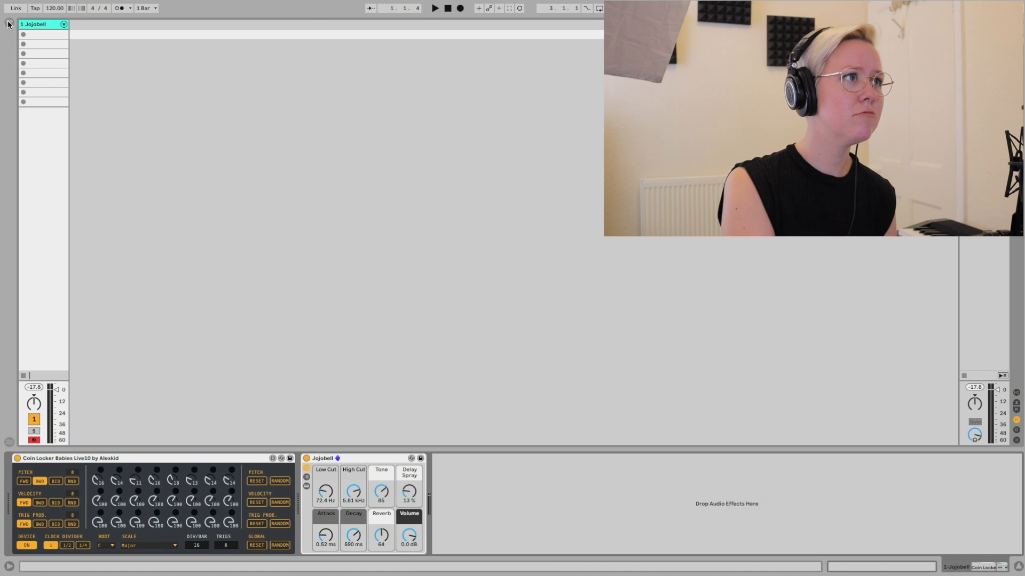
- Add the Max MIDI effect Cute Little Sequencer Live10 on a new MIDI track
{"action": "left_click", "coordinate": [9, 23]}
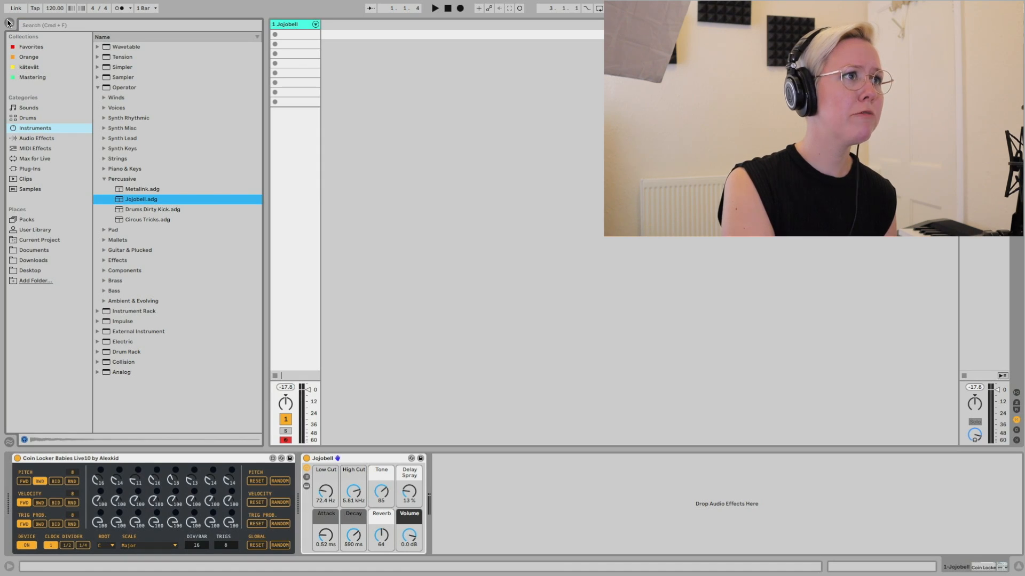
{"action": "left_click", "coordinate": [75, 159]}
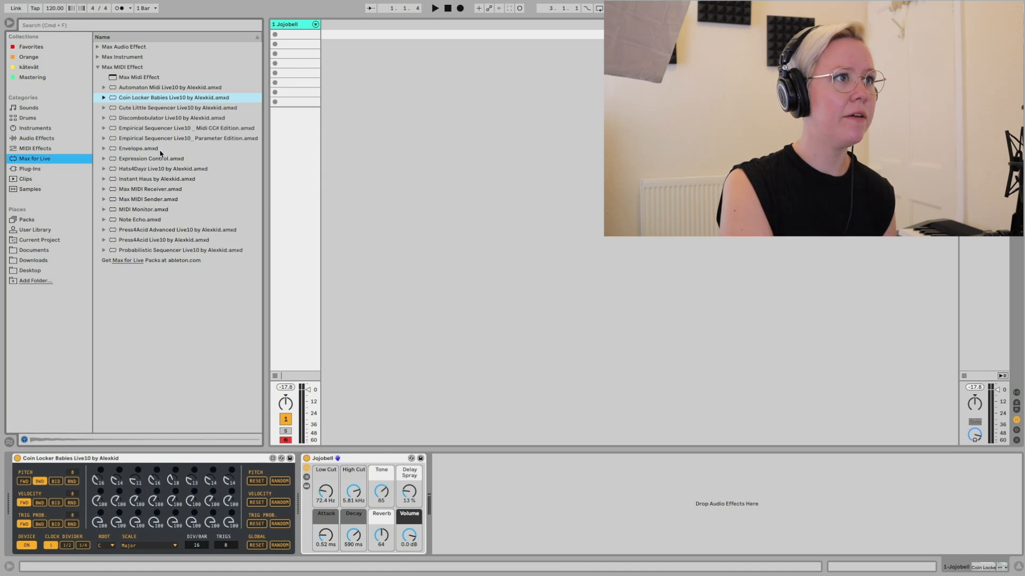
{"action": "left_click_drag", "start_coordinate": [132, 110], "coordinate": [434, 93]}
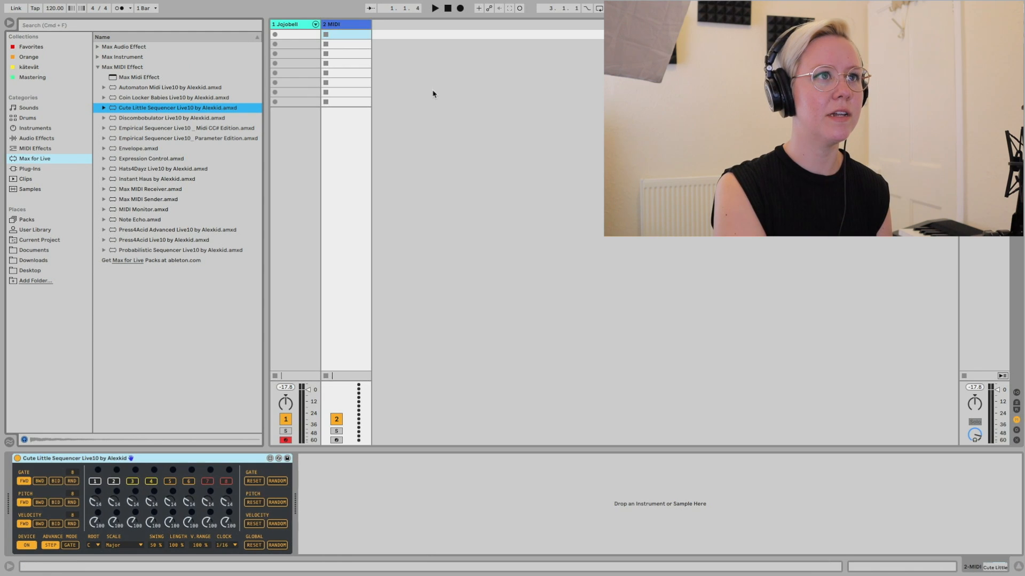
- Load the Clear Icon preset from Collision's Synth Keys as the instrument for the Cute Little Sequencer track
{"action": "left_click", "coordinate": [28, 129]}
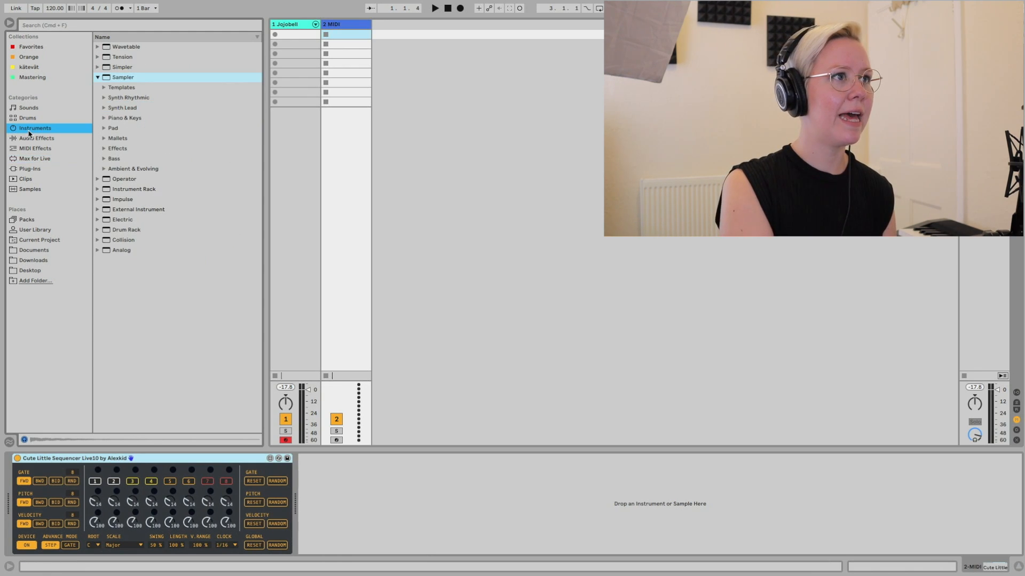
{"action": "left_click", "coordinate": [104, 119]}
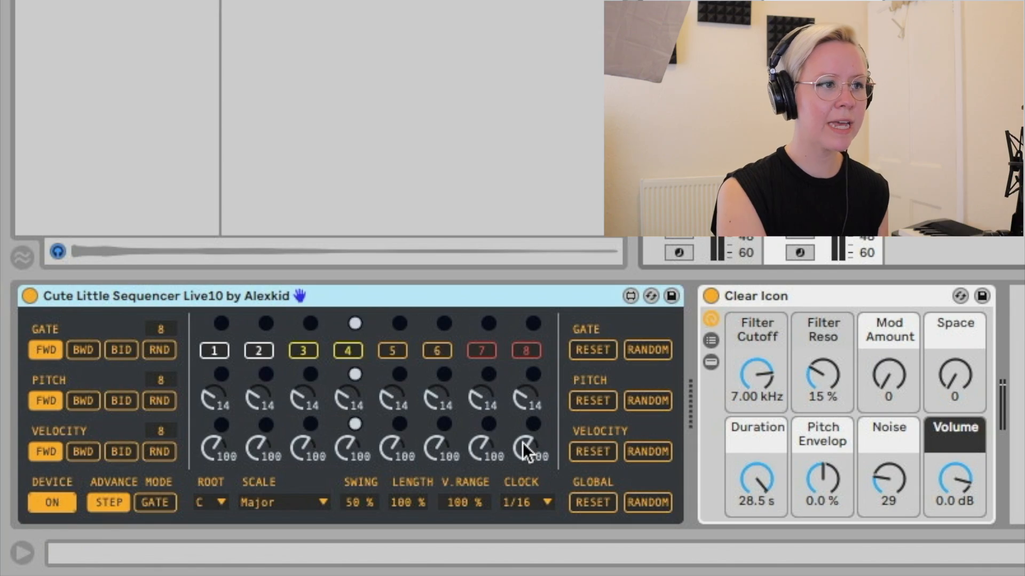
{"action": "key", "text": "space"}
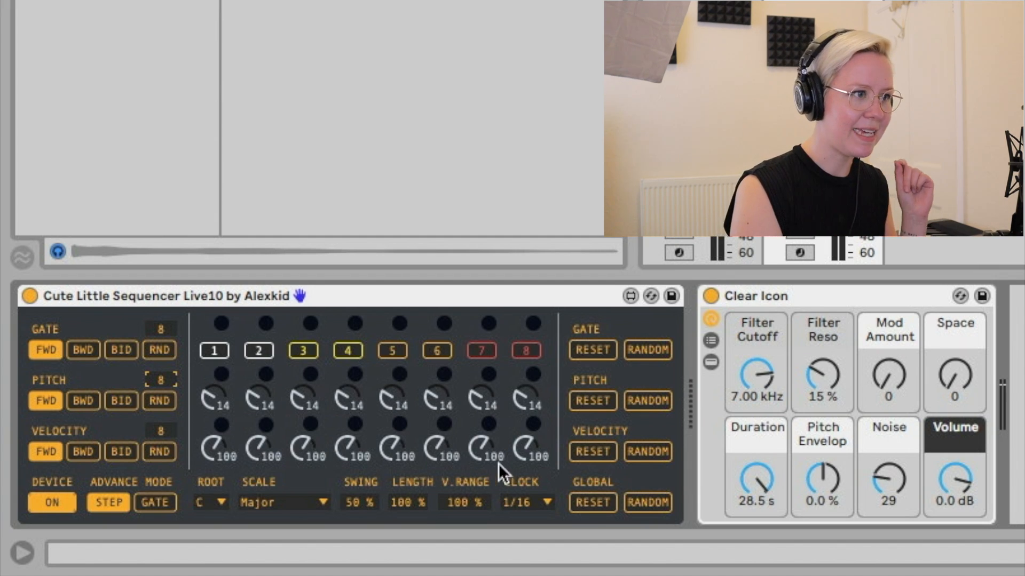
- Randomize the Cute Little Sequencer's gates with bidirectional direction and set the track volume to -5.0 dB
{"action": "left_click", "coordinate": [652, 355]}
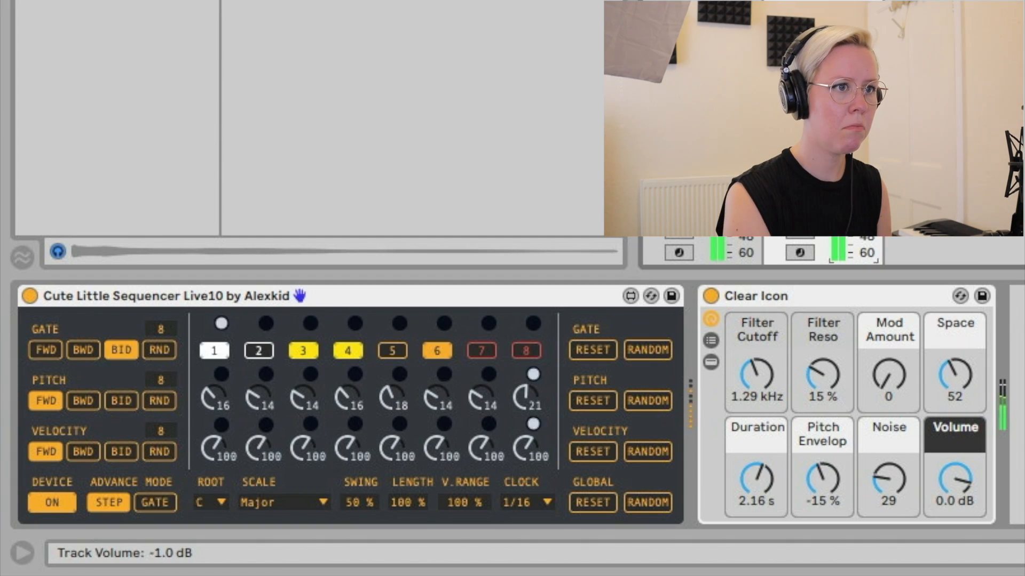
{"action": "left_click_drag", "start_coordinate": [838, 176], "coordinate": [839, 182]}
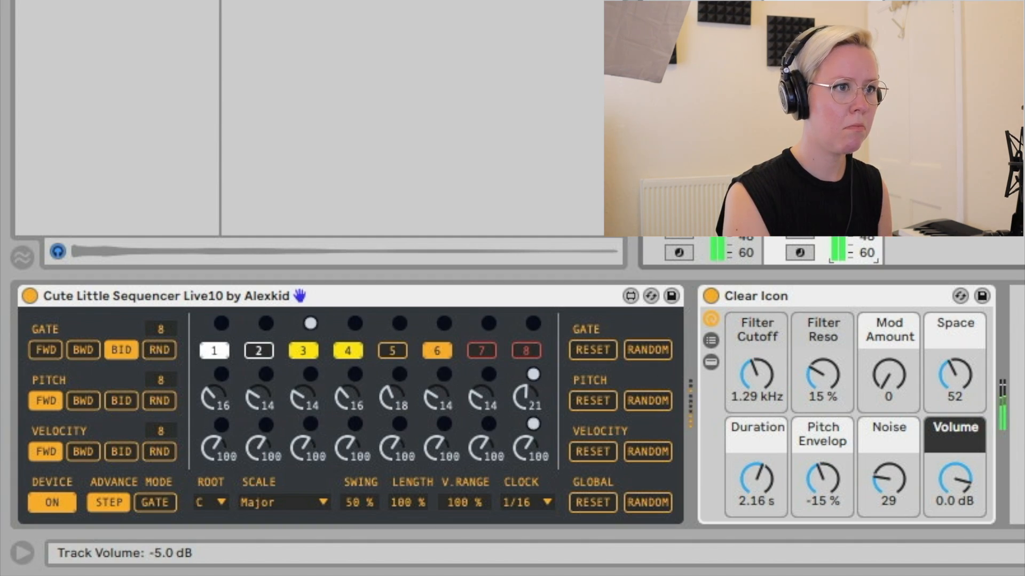
- Set the pitch steps to 16, 14, 16, 20, 18, 25, 14 and 23, and randomize the velocity values with random direction
{"action": "left_click", "coordinate": [484, 396]}
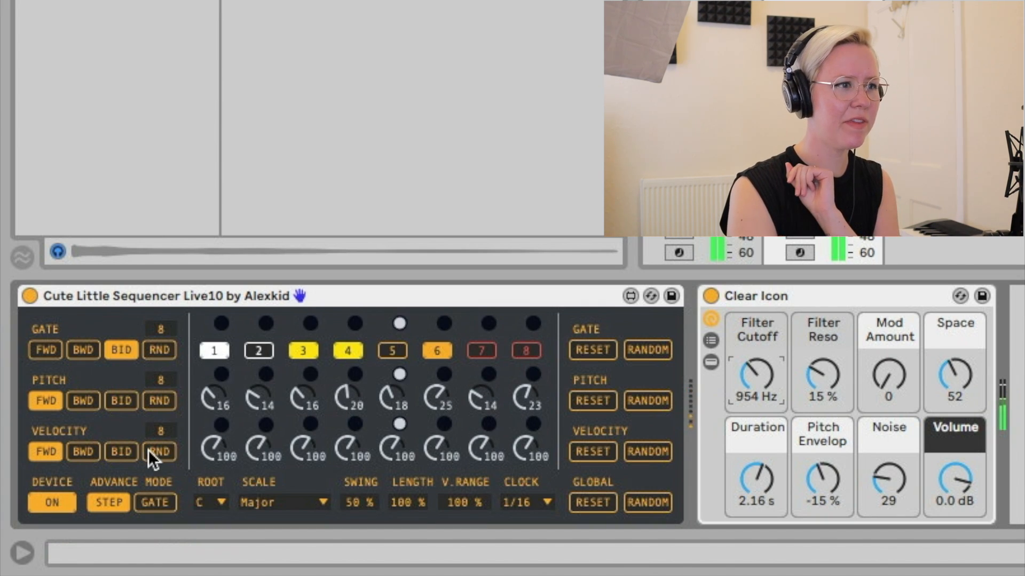
{"action": "left_click", "coordinate": [174, 455]}
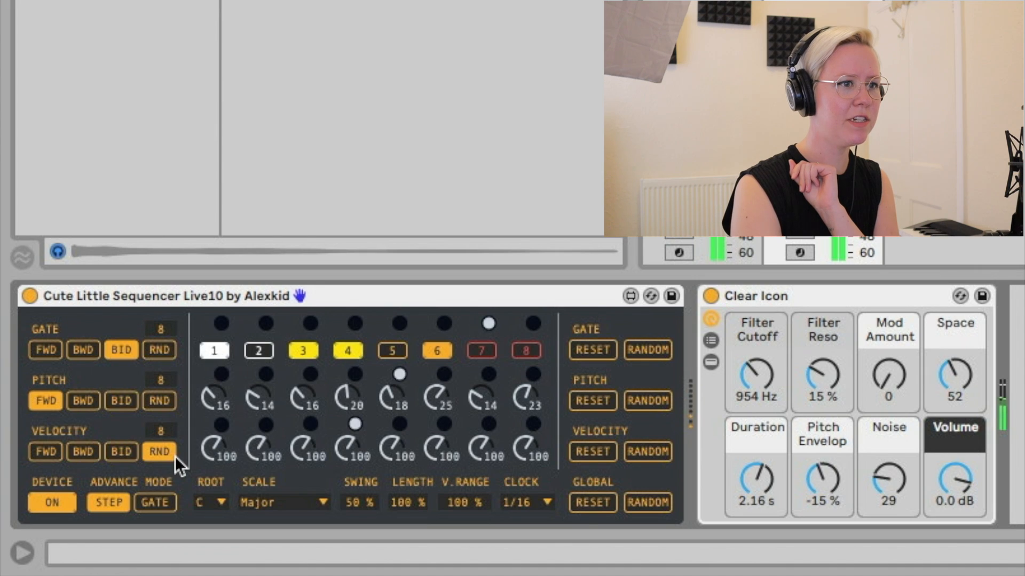
{"action": "left_click", "coordinate": [656, 451]}
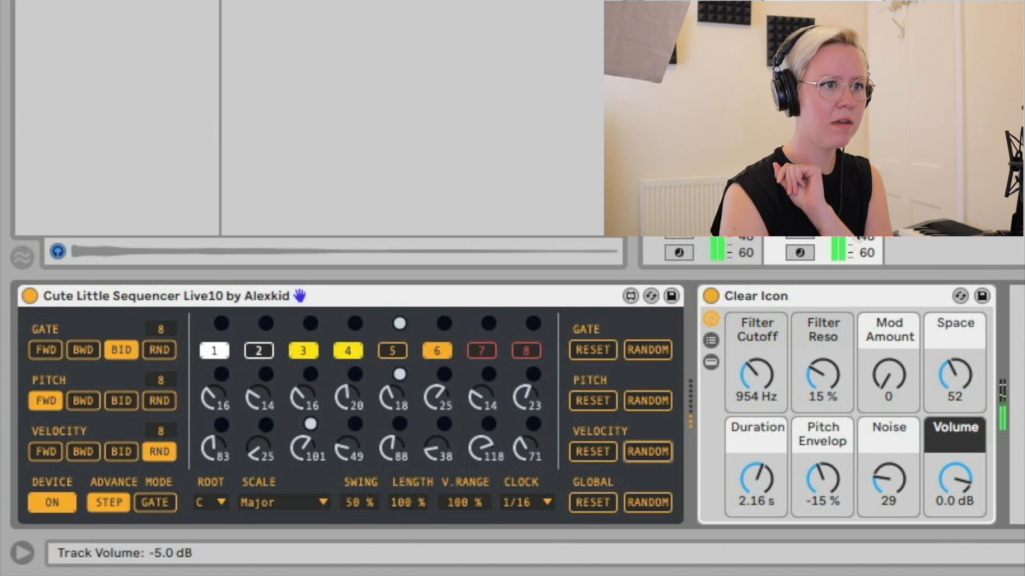
{"action": "left_click_drag", "start_coordinate": [811, 247], "coordinate": [811, 225]}
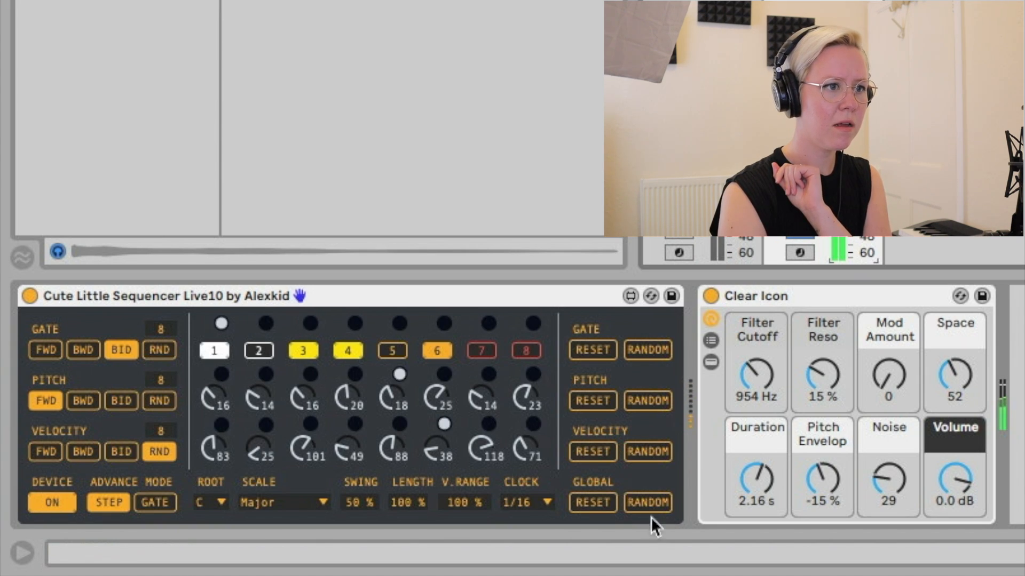
- Set the Cute Little Sequencer's clock rate to 1/8
{"action": "left_click", "coordinate": [528, 502]}
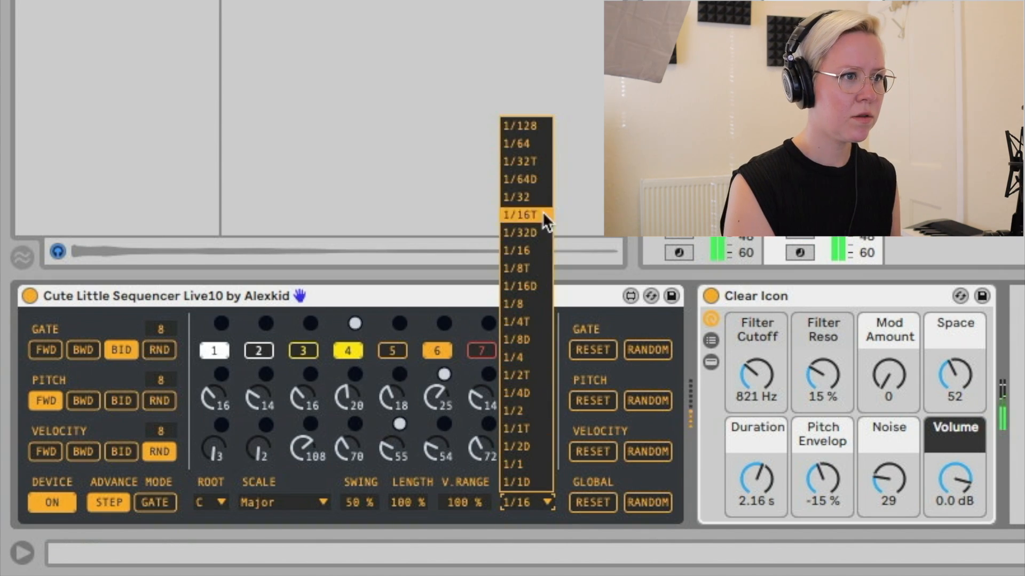
{"action": "left_click", "coordinate": [537, 303]}
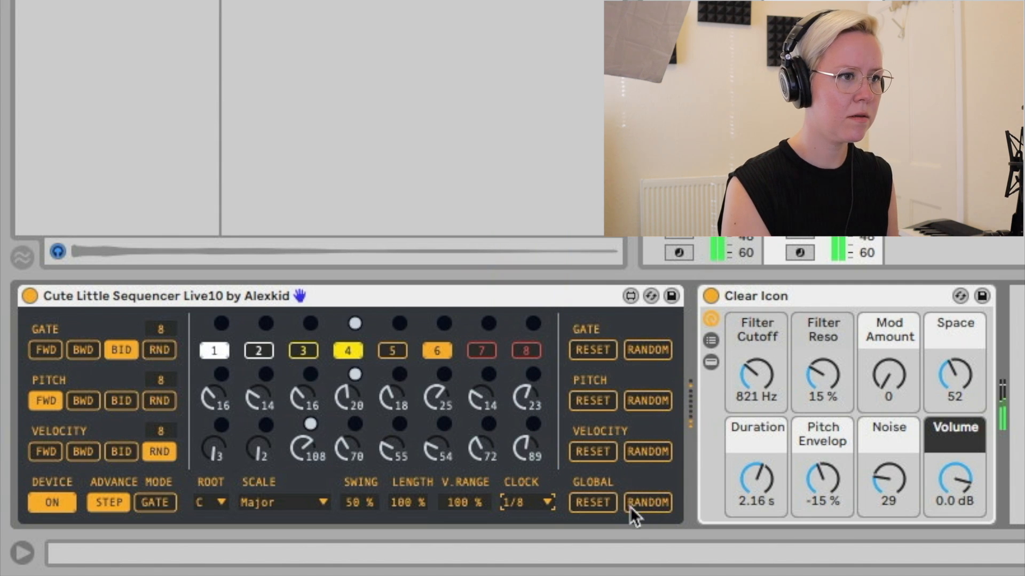
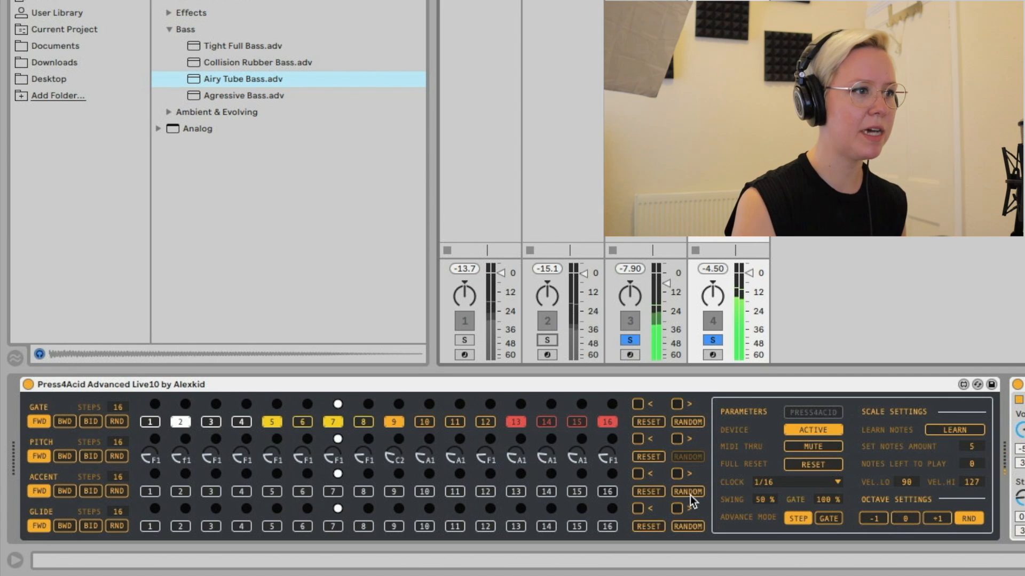
- Randomize the accent pattern of the Press4Acid Advanced sequencer
{"action": "left_click", "coordinate": [690, 495]}
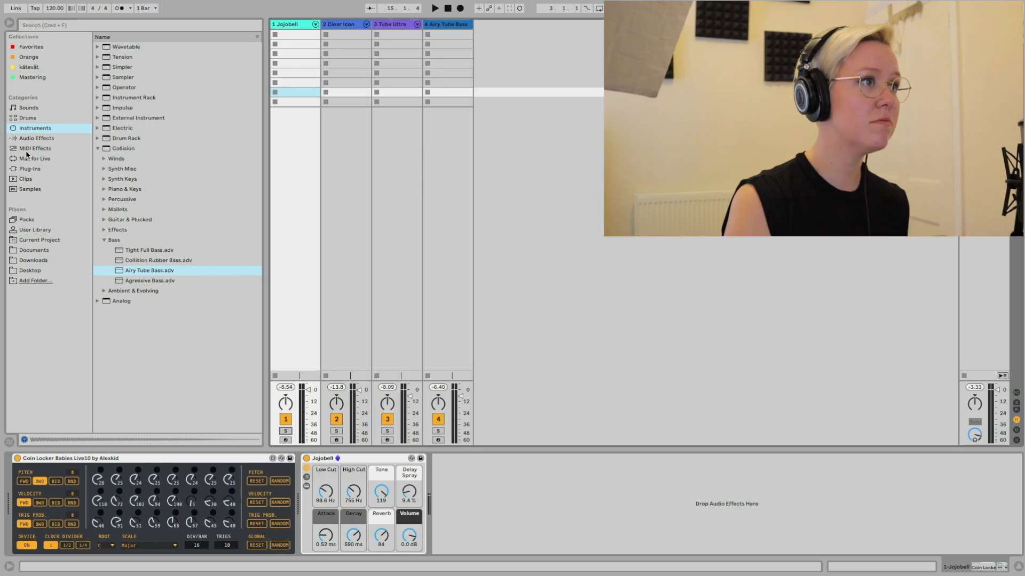
- Load the Max instrument Clap Machine by Alexkid onto a new track and adjust its timing amount
{"action": "left_click", "coordinate": [98, 57]}
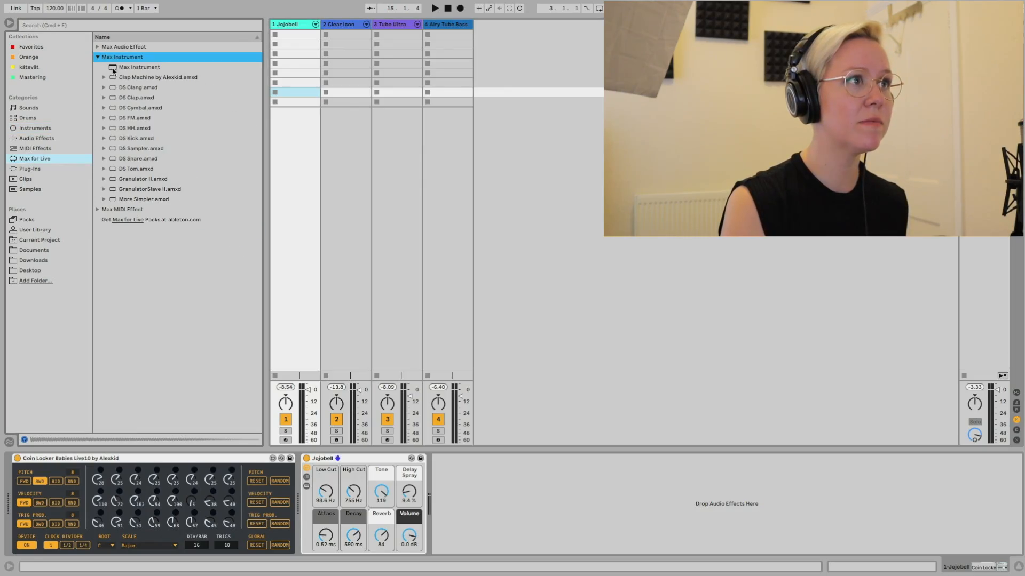
{"action": "left_click_drag", "start_coordinate": [137, 78], "coordinate": [252, 82]}
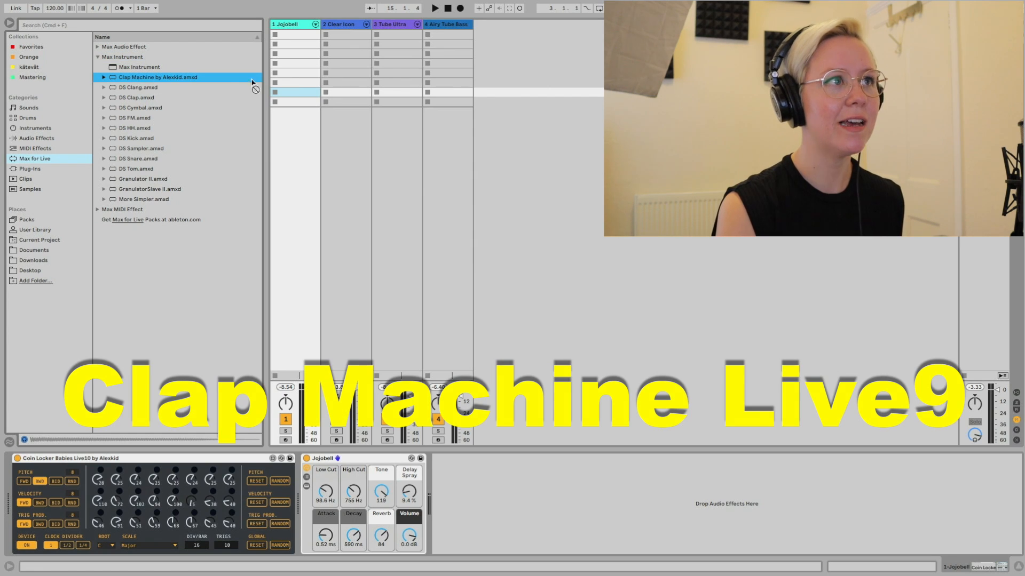
{"action": "left_click_drag", "start_coordinate": [526, 67], "coordinate": [526, 70]}
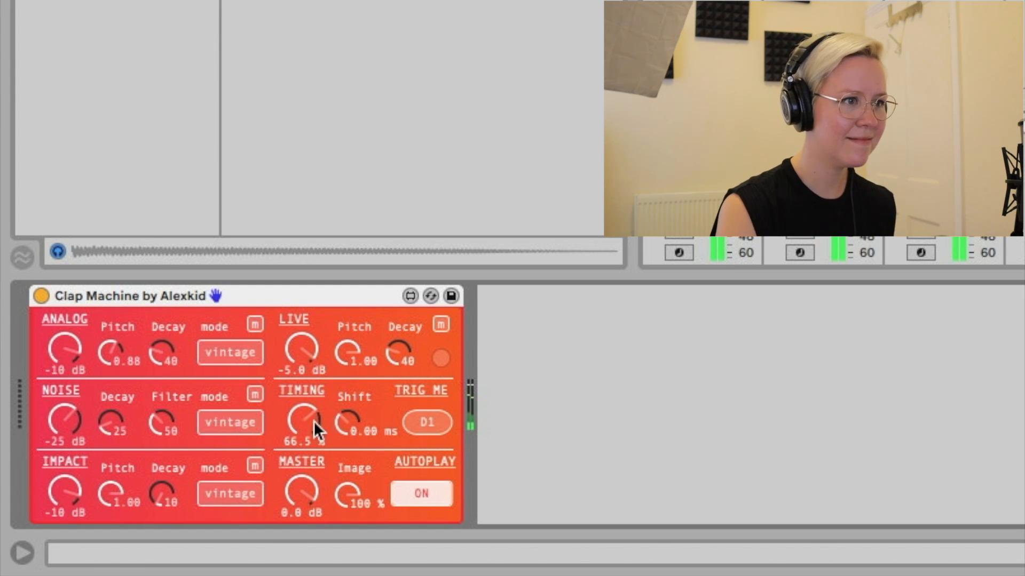
{"action": "left_click_drag", "start_coordinate": [312, 421], "coordinate": [312, 418]}
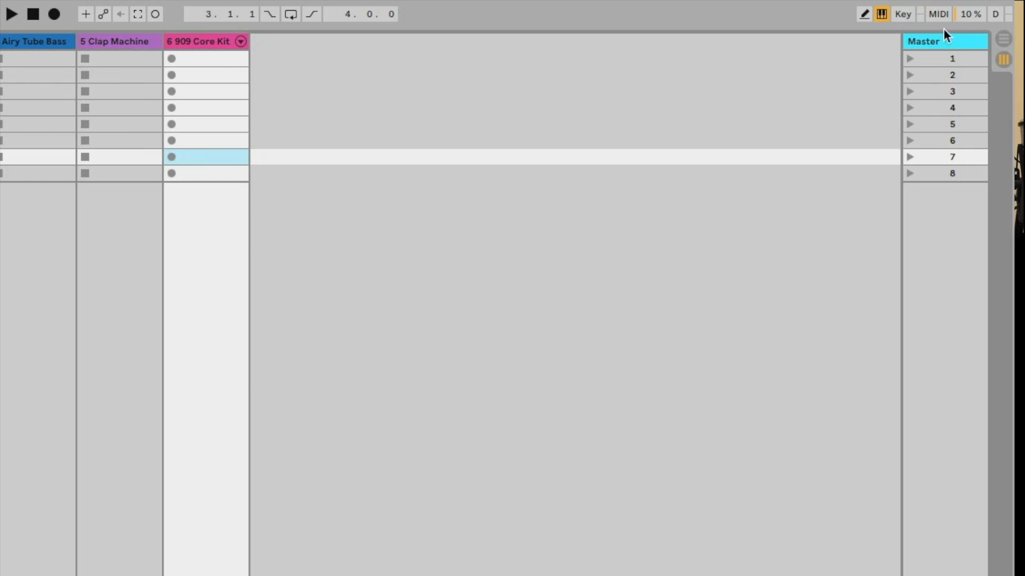
- Map the Empirical Sequencer's parameter lane to the DrBuss Transients macro of the 909 Core Kit, using MIDI mapping mode
{"action": "left_click", "coordinate": [940, 16]}
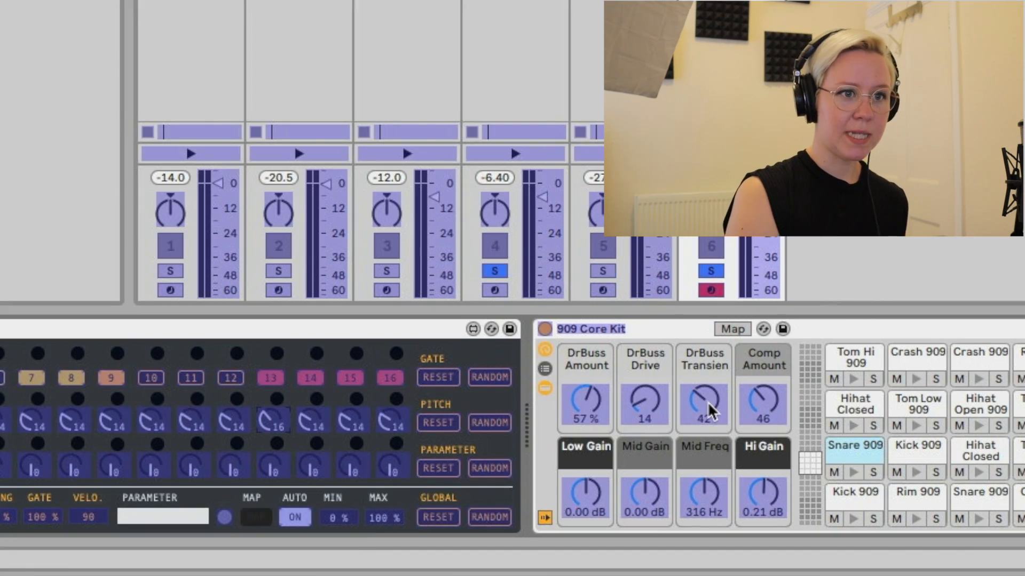
{"action": "left_click", "coordinate": [761, 429]}
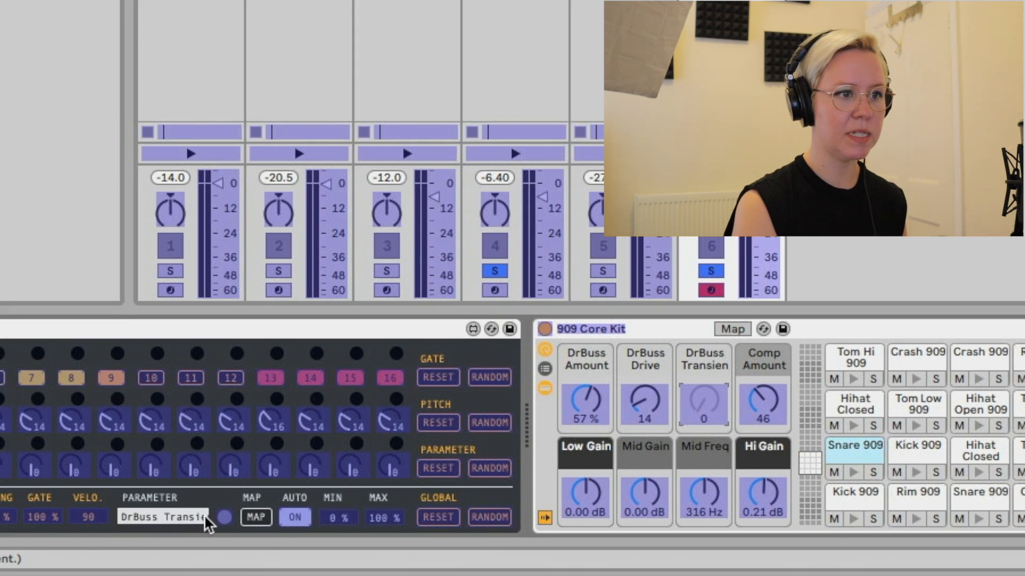
{"action": "key", "text": "super+m"}
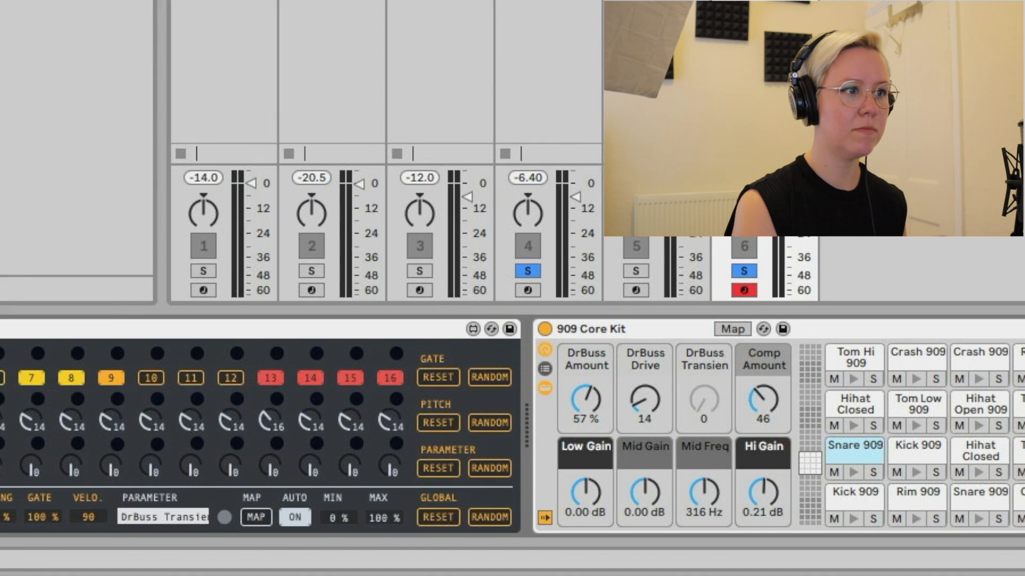
- Randomize the Empirical Sequencer's parameter steps, start playback and set the parameter direction to backward
{"action": "left_click", "coordinate": [490, 468]}
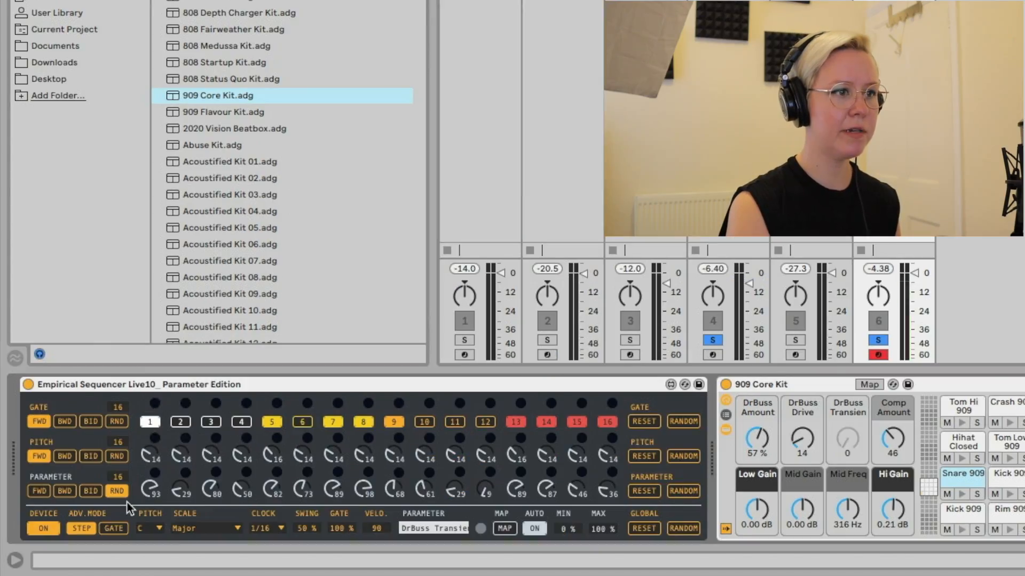
{"action": "key", "text": "space"}
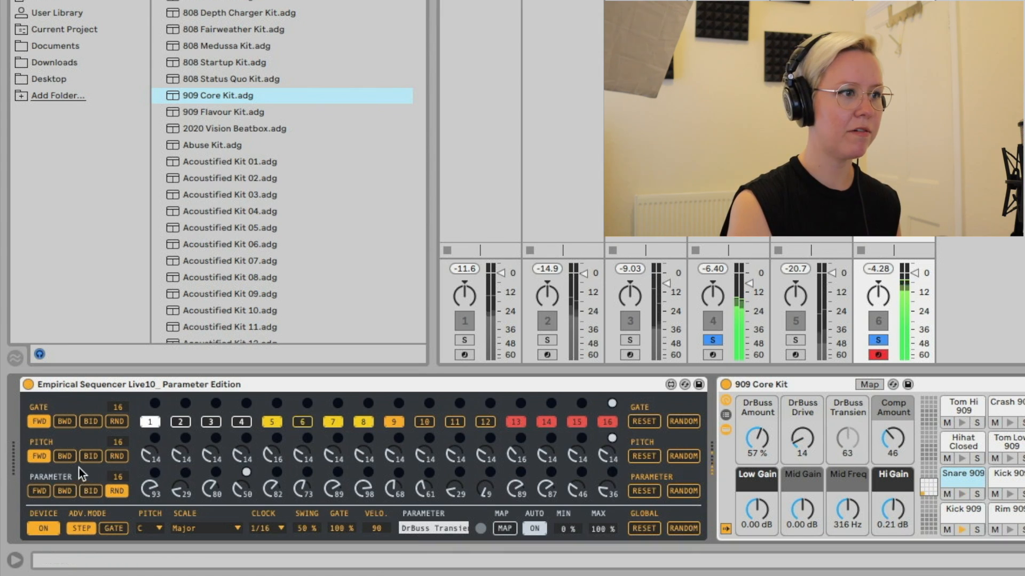
{"action": "left_click", "coordinate": [65, 491]}
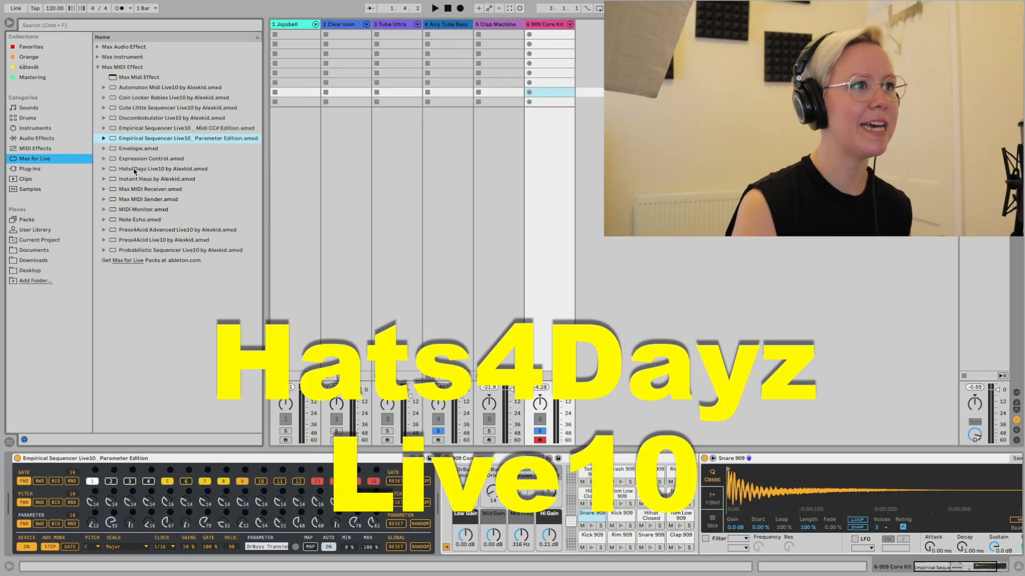
- Load Hats4Dayz on a new track with the DS HH hi-hat as its instrument
{"action": "left_click", "coordinate": [135, 169]}
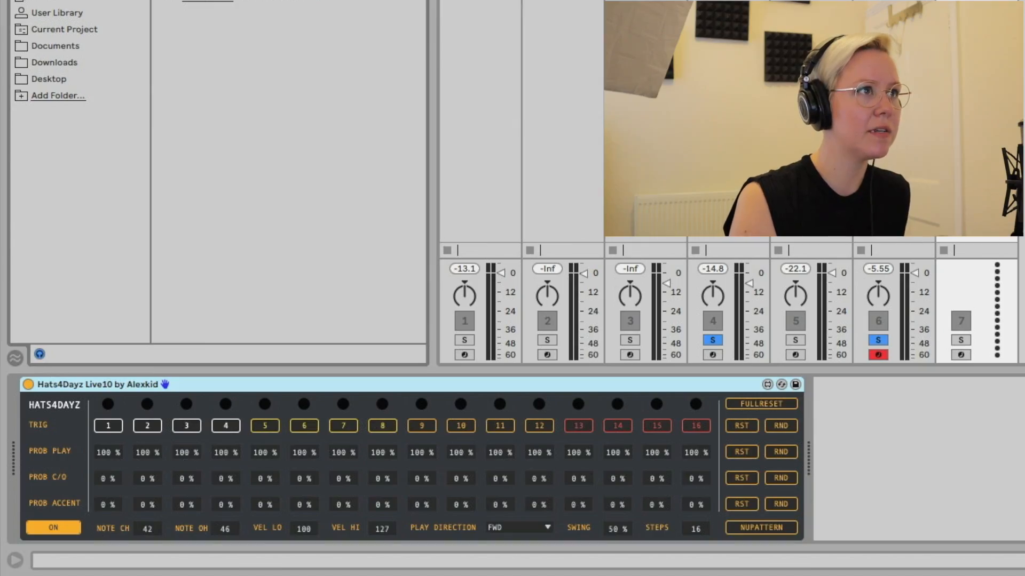
{"action": "left_click_drag", "start_coordinate": [209, 1], "coordinate": [908, 473]}
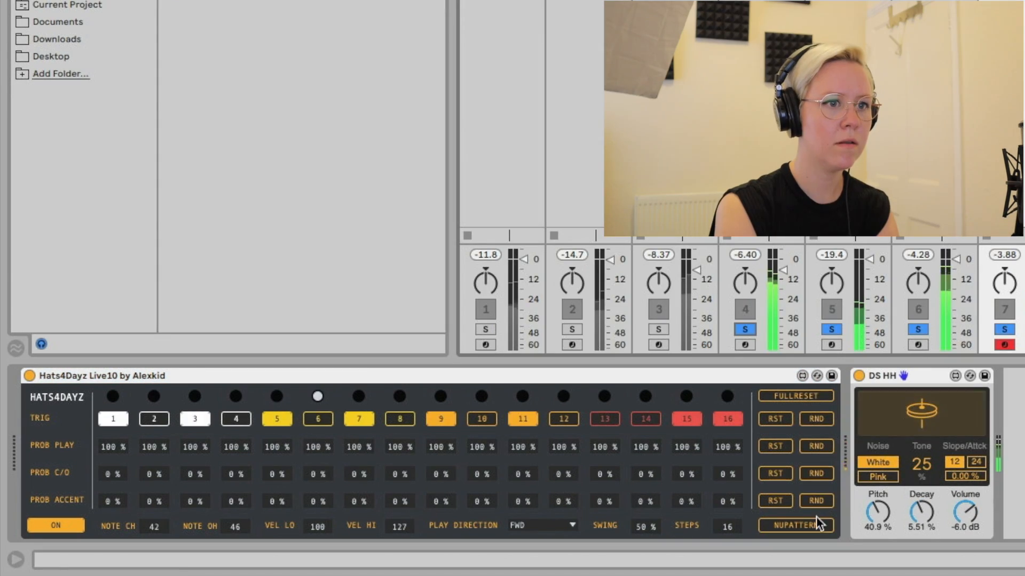
- Randomize the Hats4Dayz triggers and its play, closed/open and accent probabilities
{"action": "left_click", "coordinate": [821, 421]}
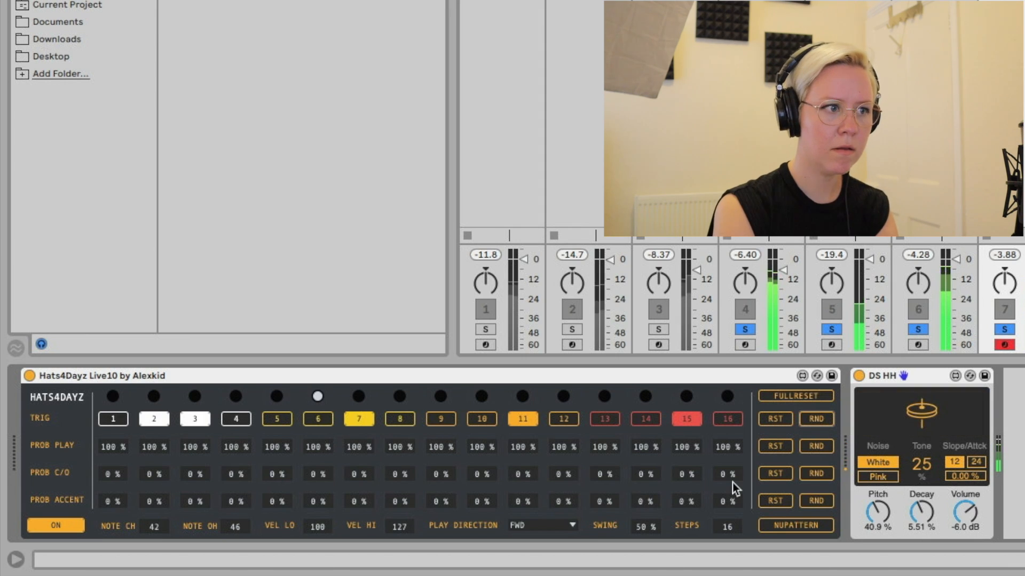
{"action": "left_click", "coordinate": [820, 448]}
{"action": "left_click", "coordinate": [818, 473]}
{"action": "left_click", "coordinate": [818, 498]}
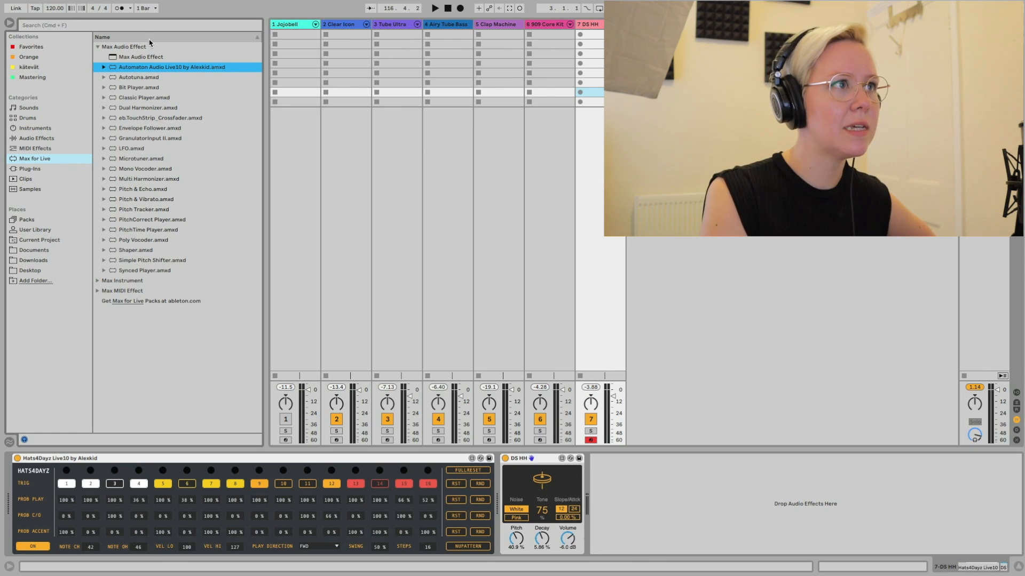
- Add Automaton Audio and a Flanger after DS HH, and randomize Automaton's gates and its A, B and C sequences
{"action": "double_click", "coordinate": [125, 68]}
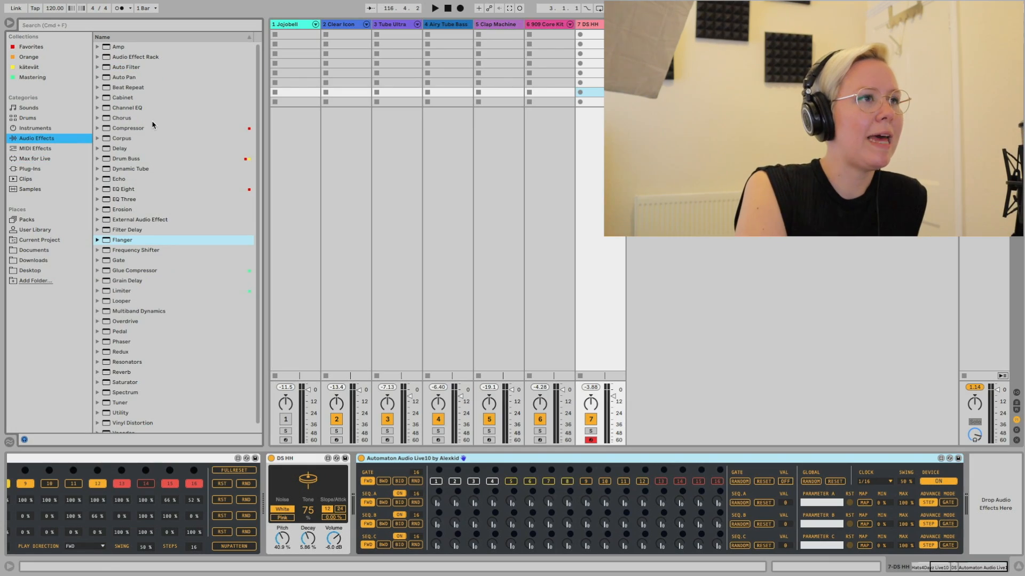
{"action": "double_click", "coordinate": [126, 240]}
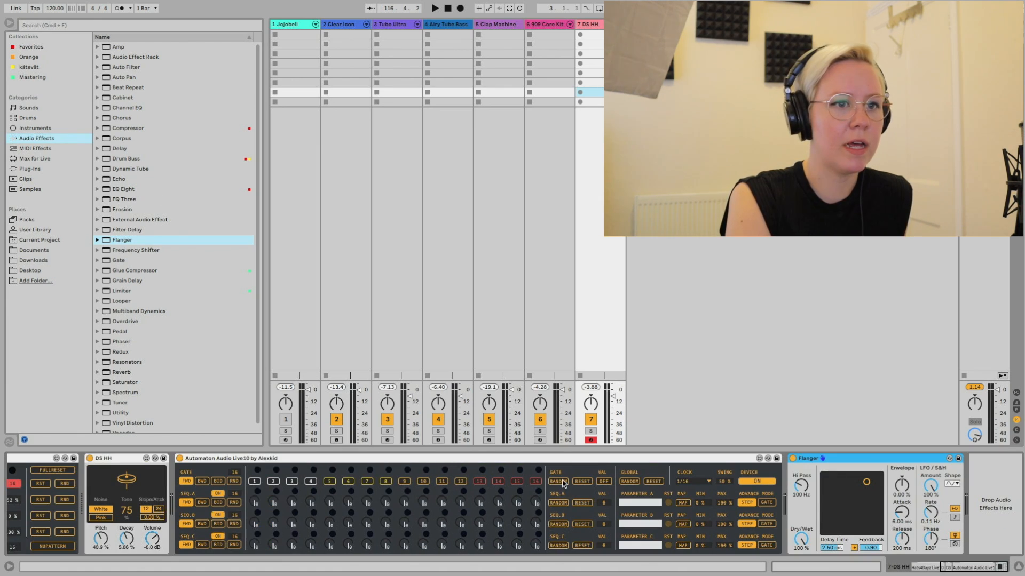
{"action": "left_click", "coordinate": [562, 482]}
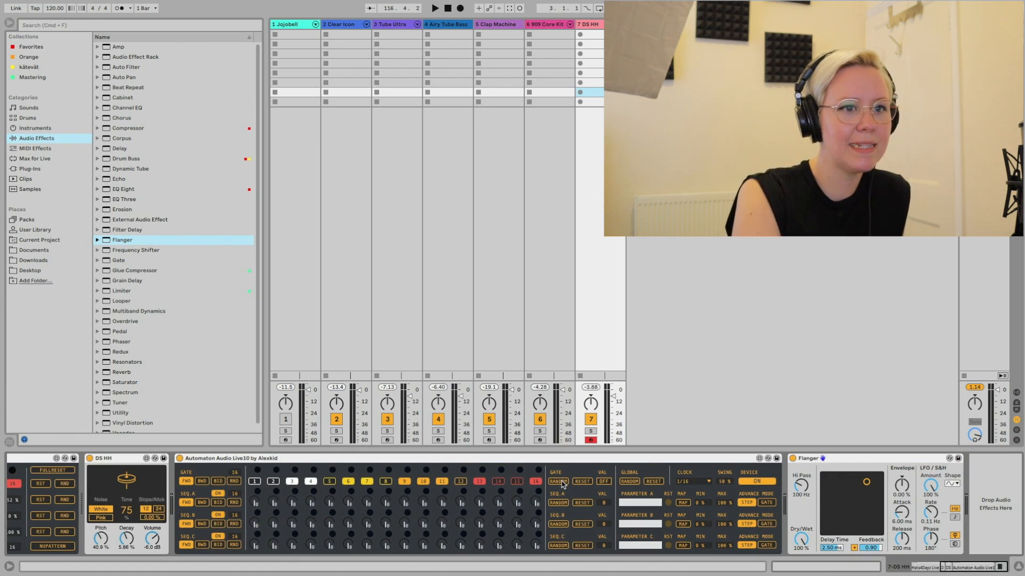
{"action": "left_click", "coordinate": [564, 524]}
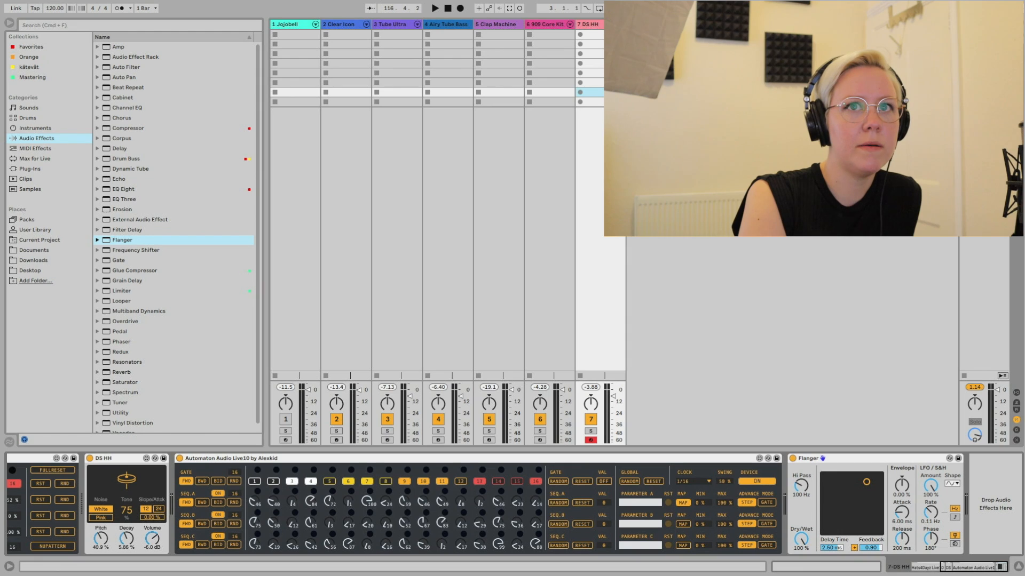
- Map Automaton's parameters A, B and C to the Flanger's envelope modulation, LFO amount and LFO rate
{"action": "key", "text": "super+m"}
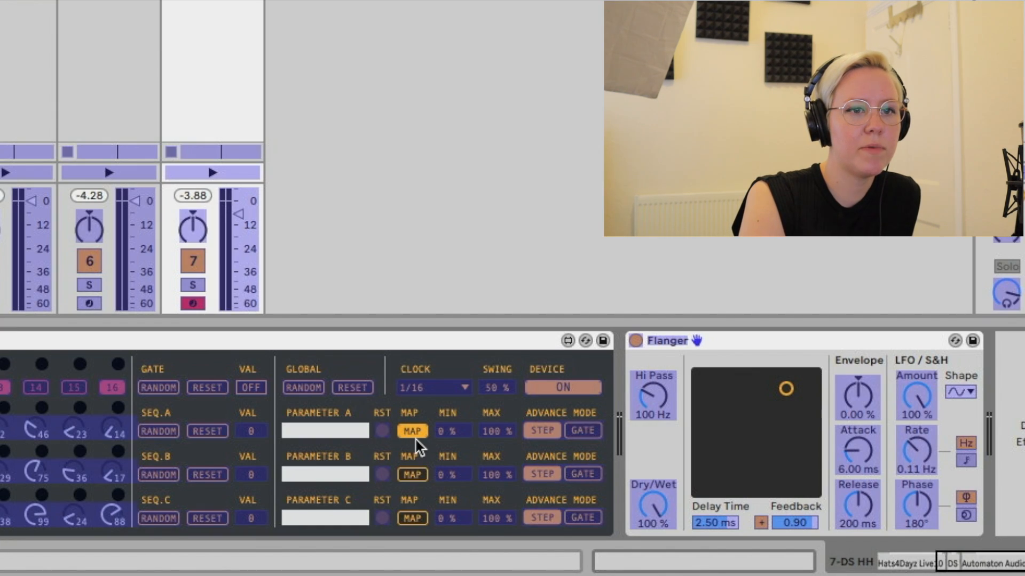
{"action": "left_click", "coordinate": [863, 398]}
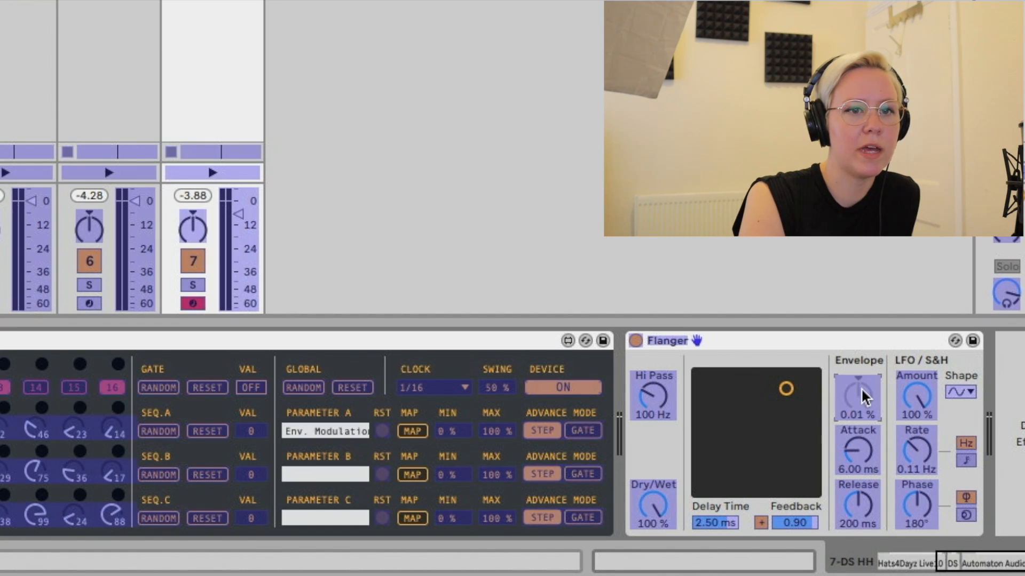
{"action": "left_click", "coordinate": [418, 477]}
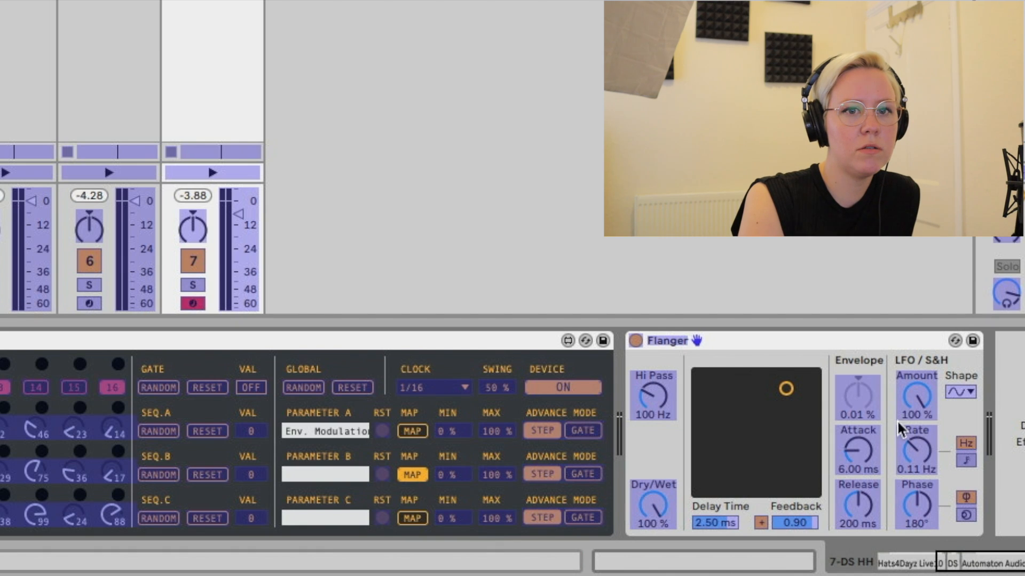
{"action": "left_click", "coordinate": [925, 402]}
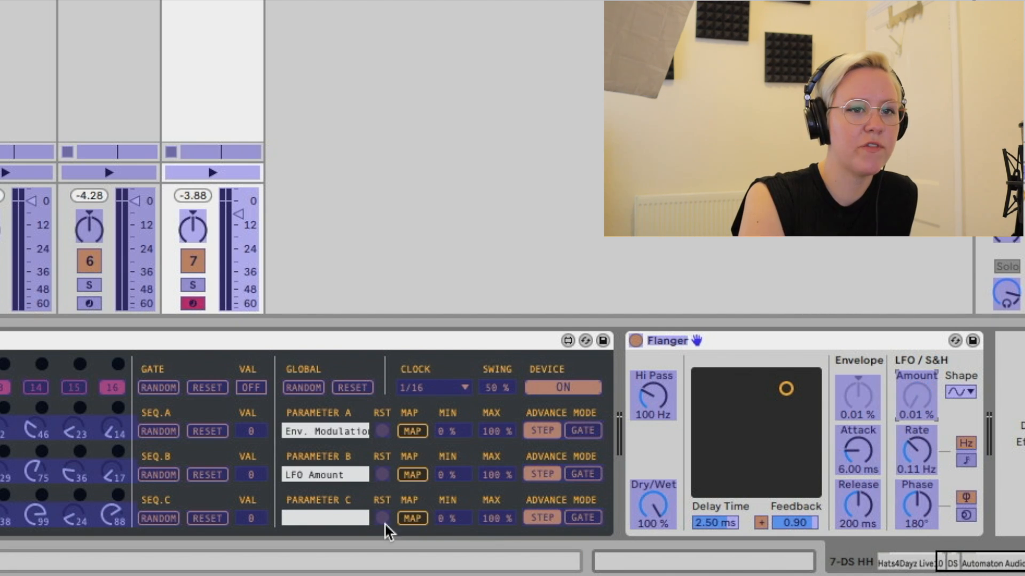
{"action": "left_click", "coordinate": [421, 520]}
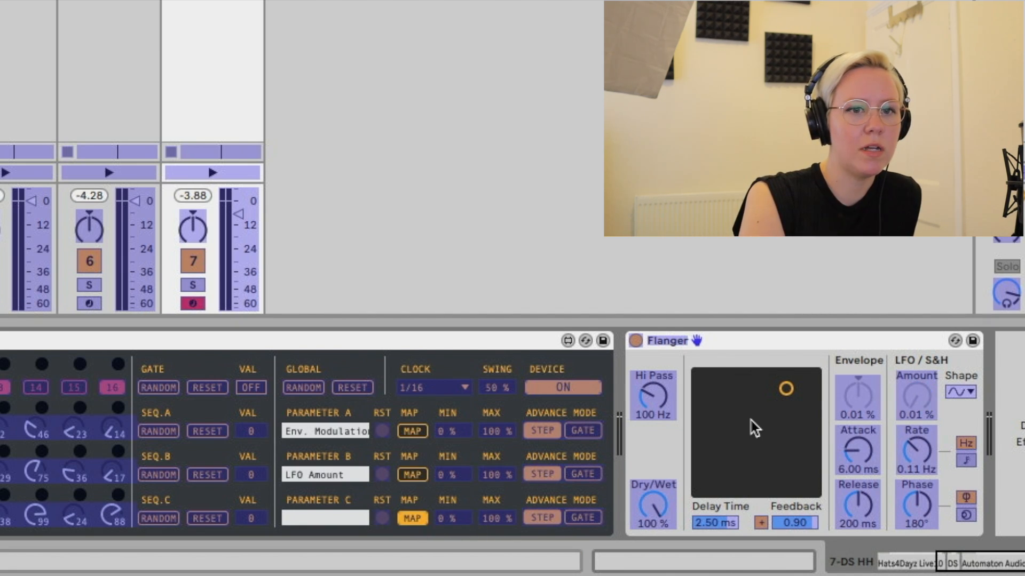
{"action": "left_click", "coordinate": [919, 454]}
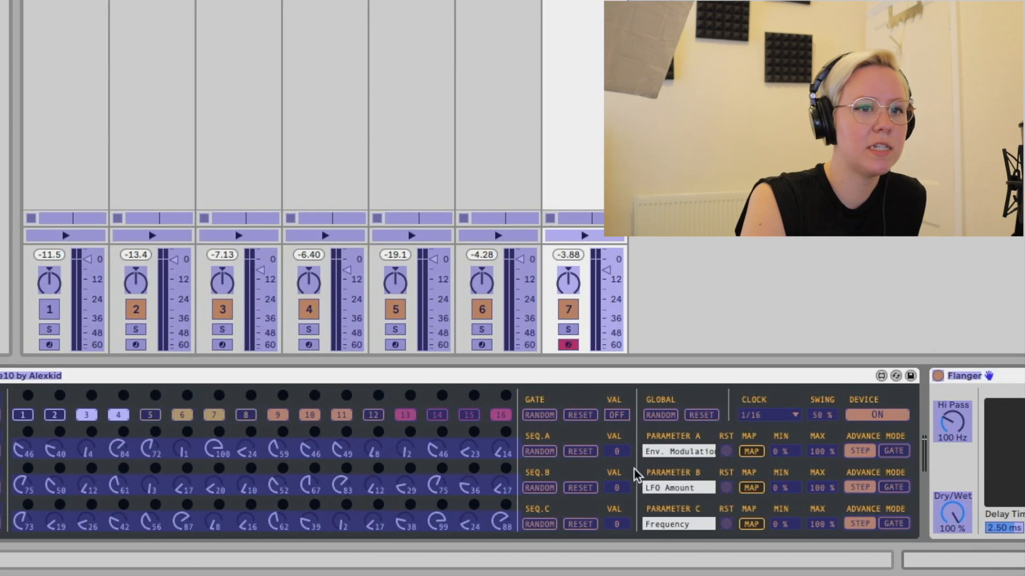